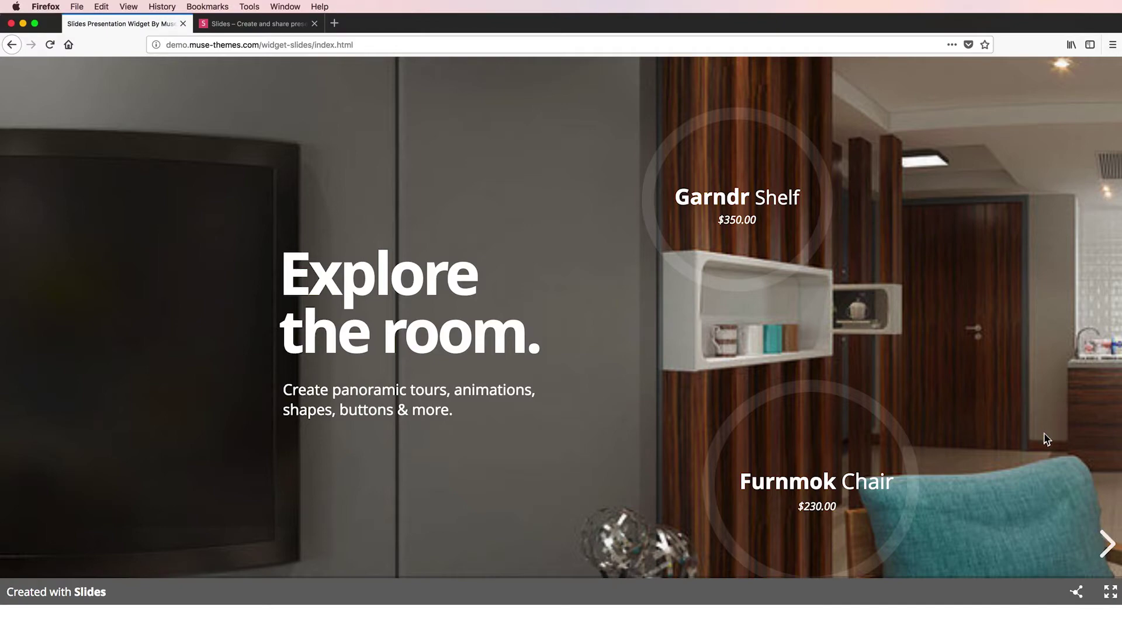
- Advance the Muse Themes demo slideshow three slides, reaching the museTHEMES closing slide
{"action": "left_click", "coordinate": [1101, 545]}
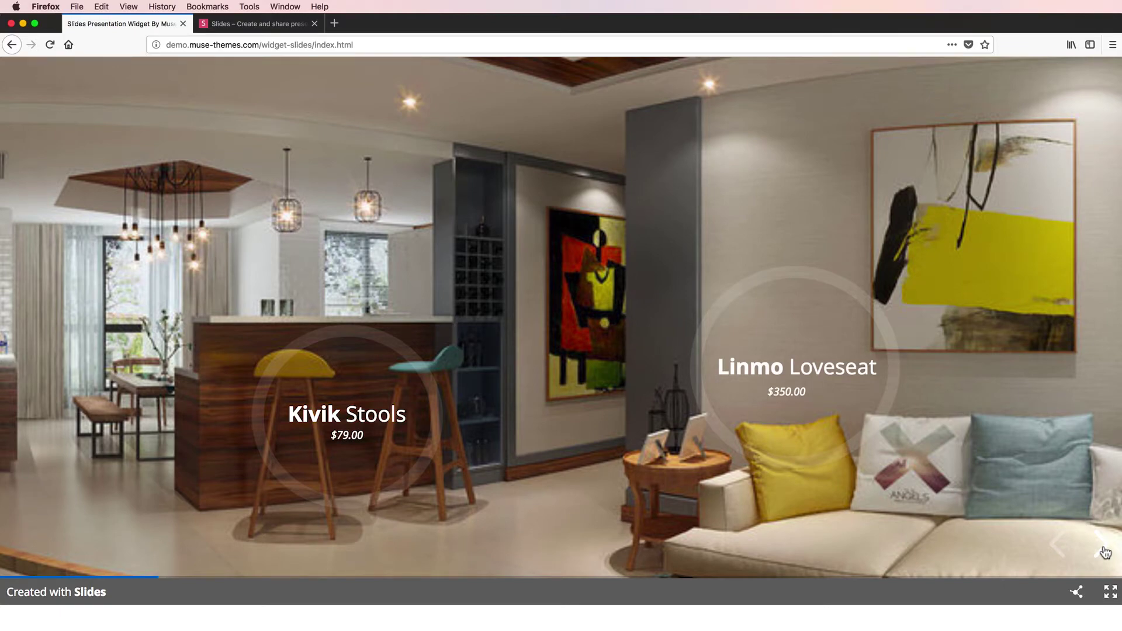
{"action": "left_click", "coordinate": [1103, 549]}
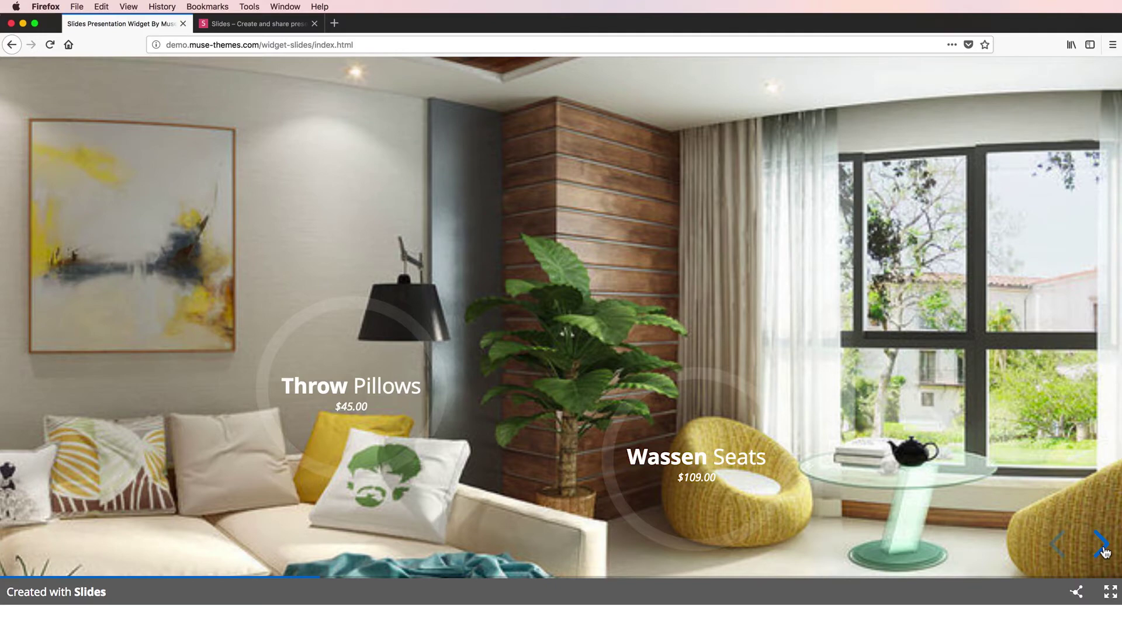
{"action": "left_click", "coordinate": [1103, 549]}
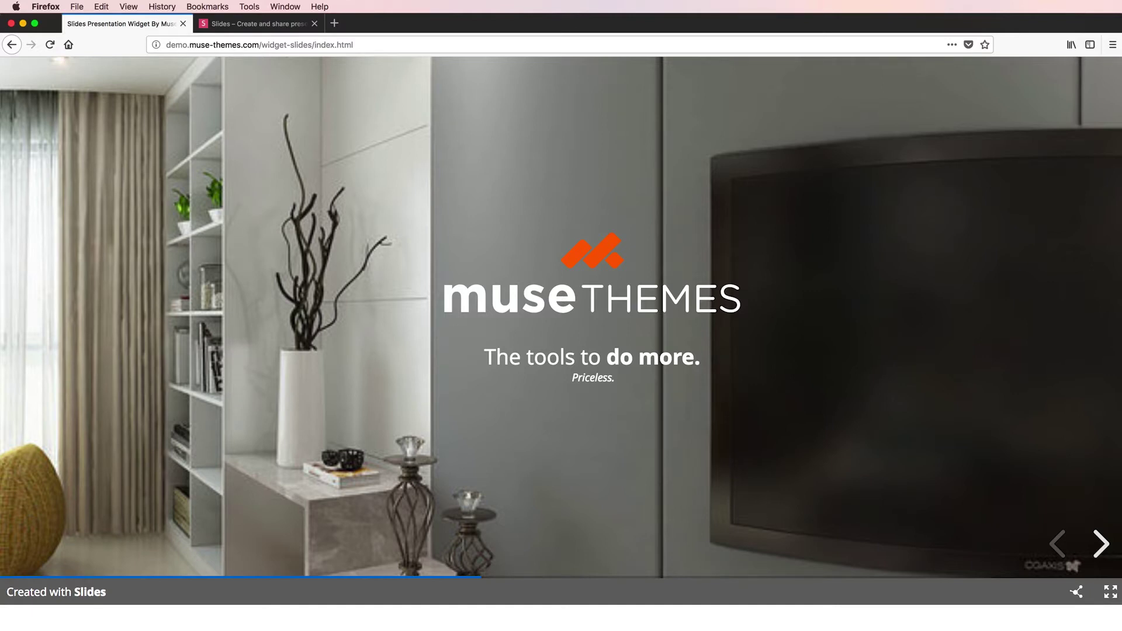
- Open the Vue + Apollo + GraphQL deck from Slides.com's Explore page
{"action": "left_click", "coordinate": [251, 25]}
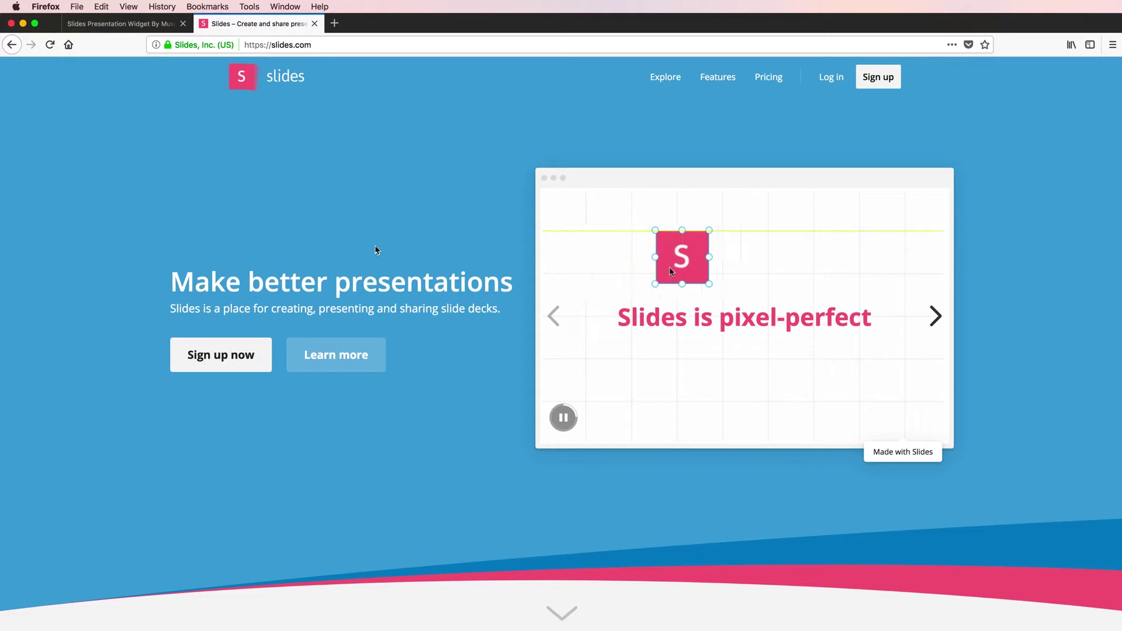
{"action": "left_click", "coordinate": [664, 81]}
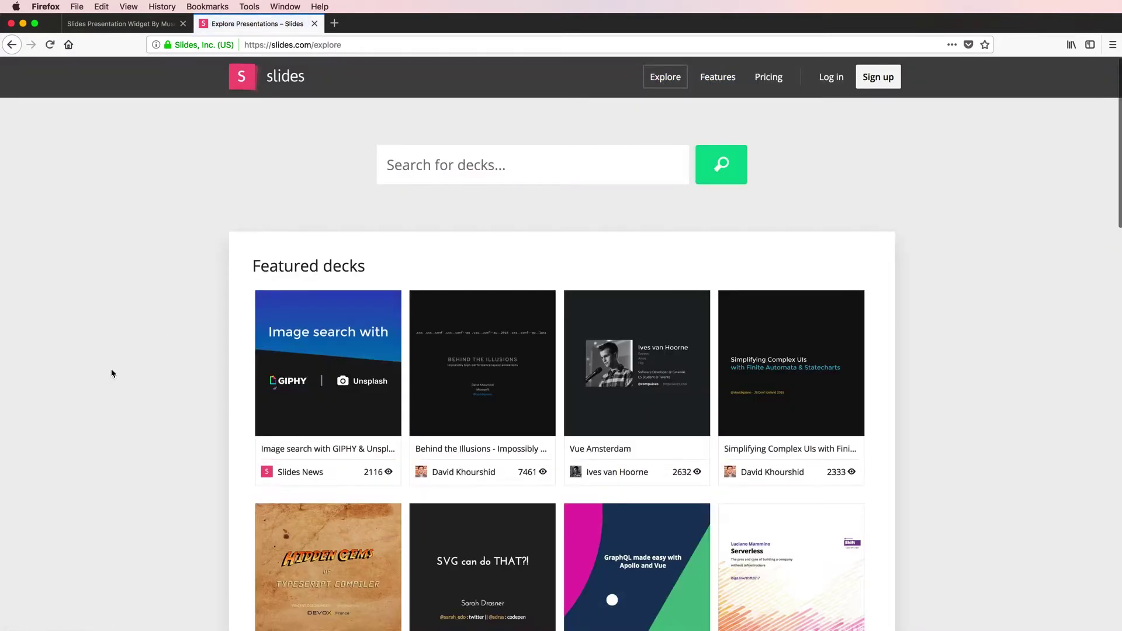
{"action": "scroll", "coordinate": [111, 369], "scroll_direction": "down", "scroll_amount": 5}
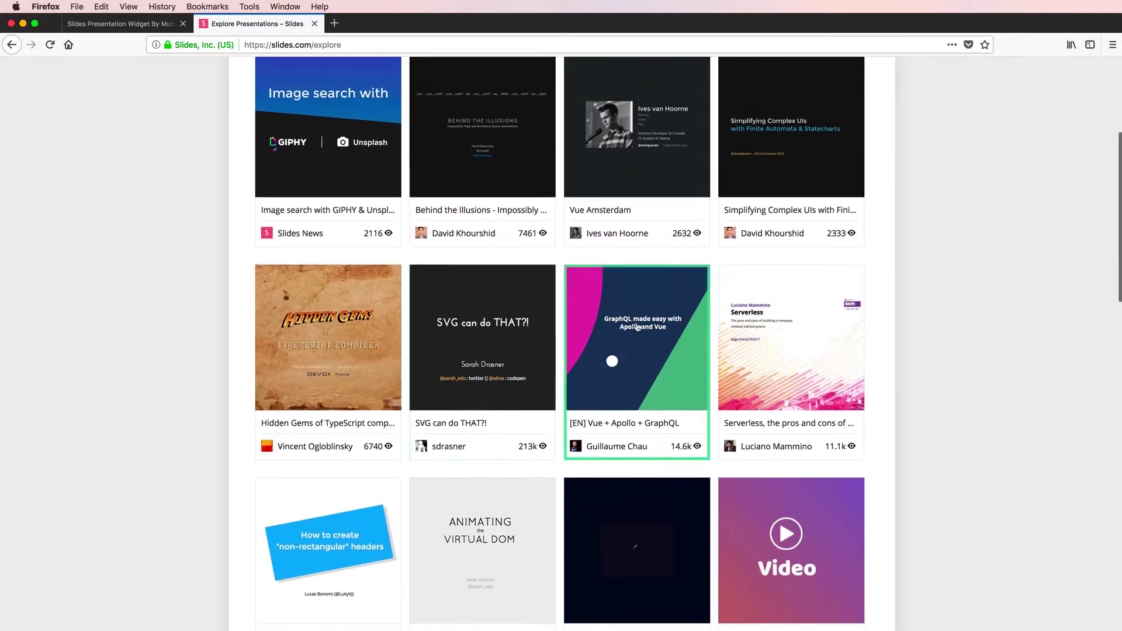
{"action": "left_click", "coordinate": [637, 327]}
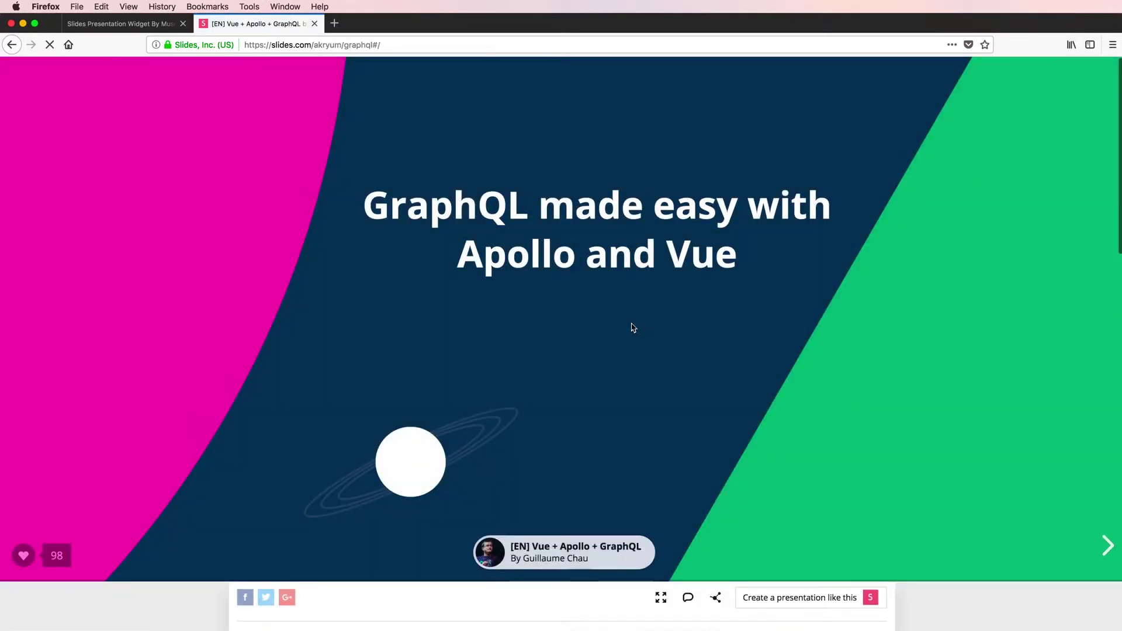
- Step through the deck's slides and Apollo sub-slides, then return to its title slide
{"action": "left_click", "coordinate": [1105, 547]}
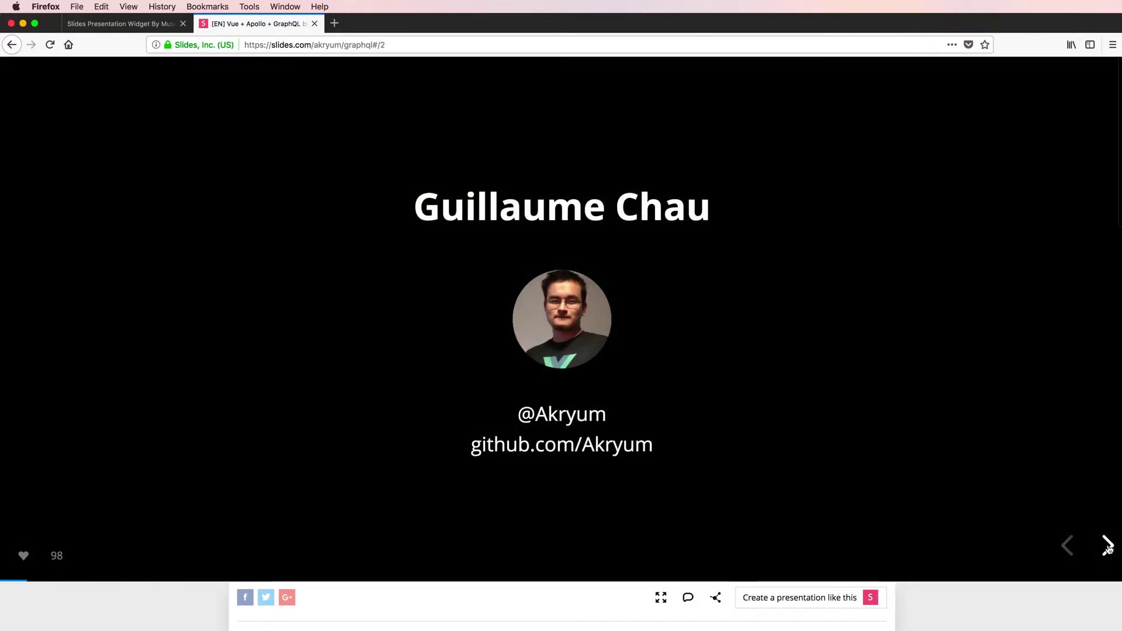
{"action": "left_click", "coordinate": [1108, 547]}
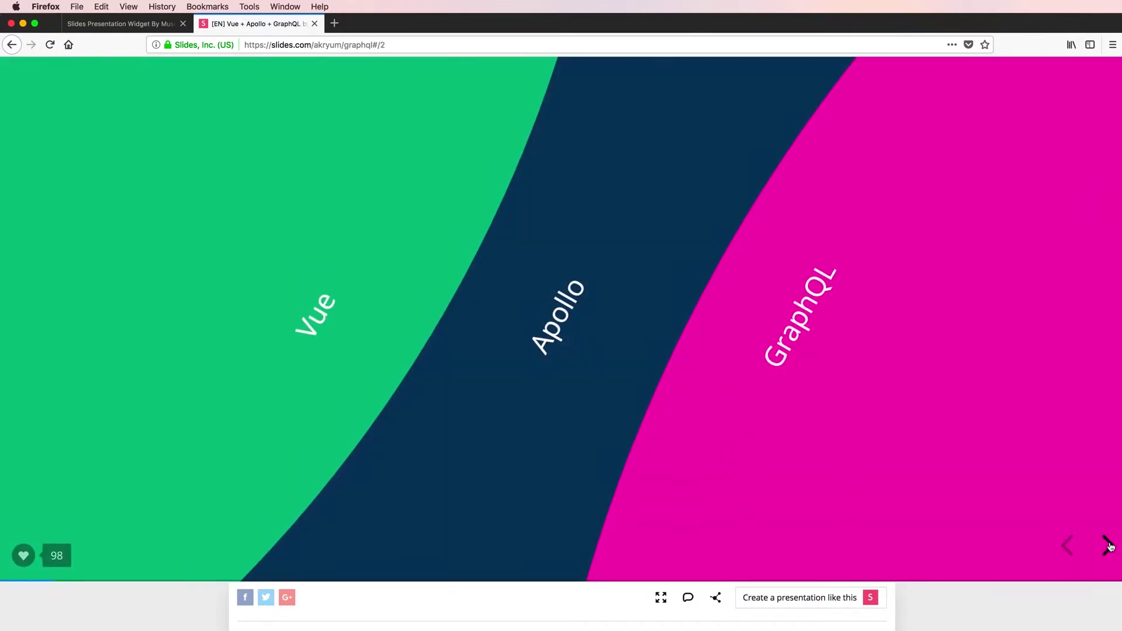
{"action": "left_click", "coordinate": [1108, 546]}
{"action": "left_click", "coordinate": [1090, 565]}
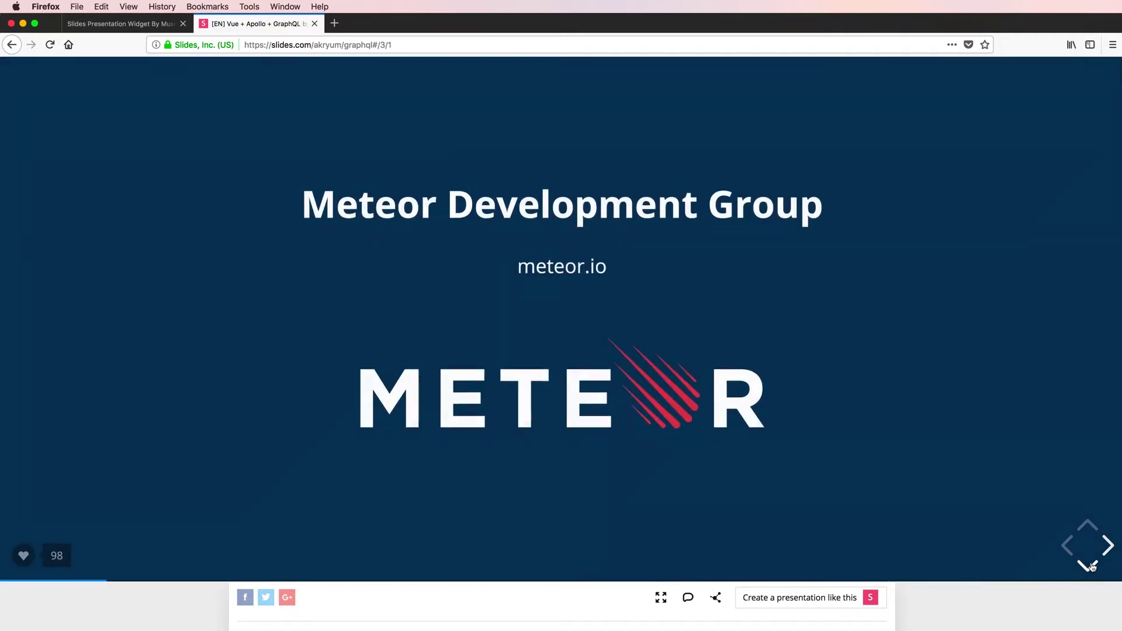
{"action": "left_click", "coordinate": [1088, 564]}
{"action": "left_click", "coordinate": [1090, 526]}
{"action": "left_click", "coordinate": [1107, 547]}
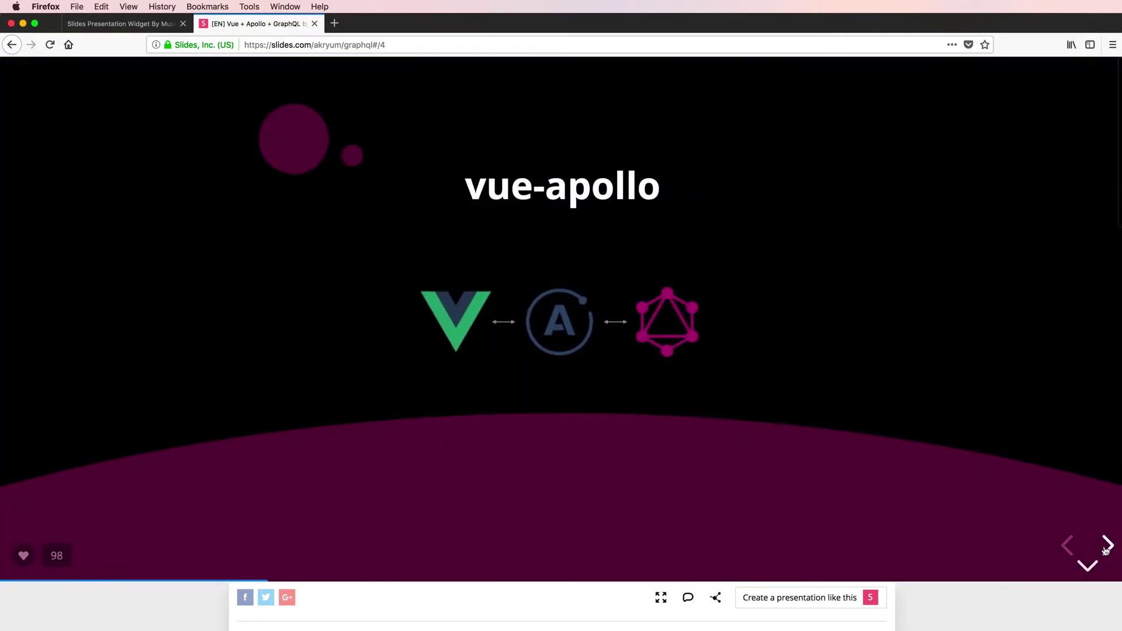
{"action": "left_click", "coordinate": [1067, 548]}
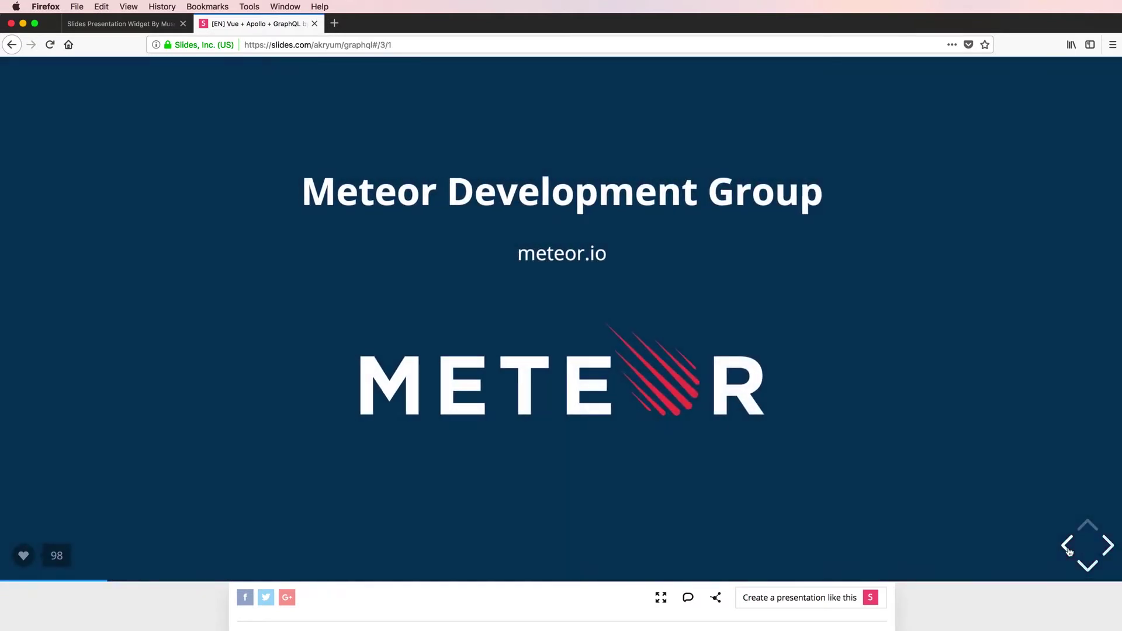
{"action": "left_click", "coordinate": [1067, 548]}
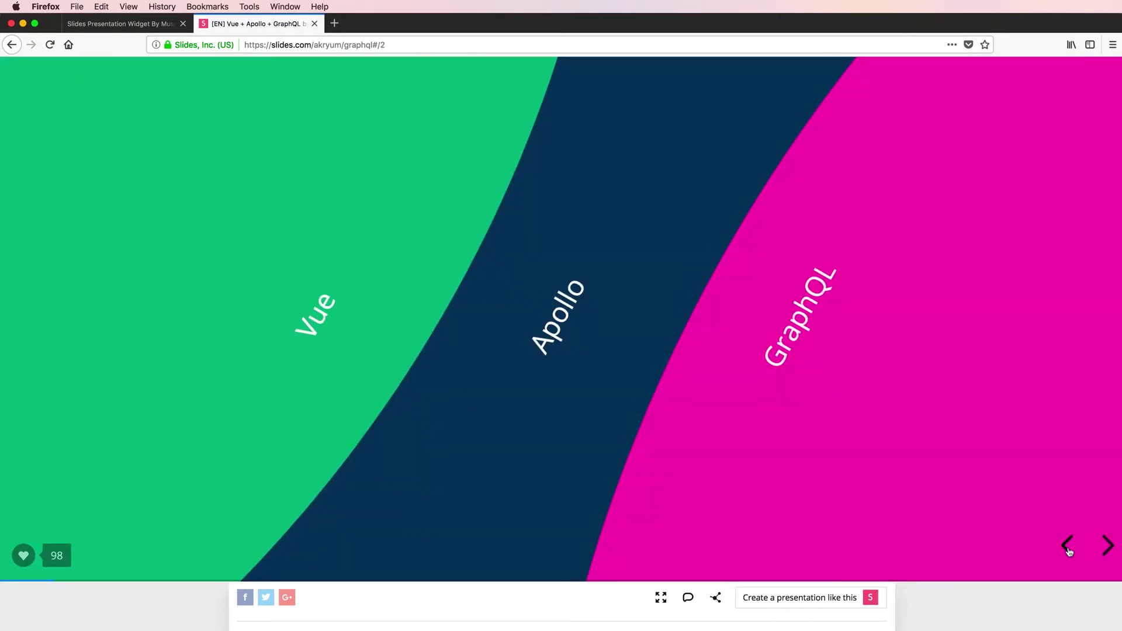
{"action": "scroll", "coordinate": [1066, 551], "scroll_direction": "up", "scroll_amount": 1}
{"action": "scroll", "coordinate": [1067, 549], "scroll_direction": "up", "scroll_amount": 1}
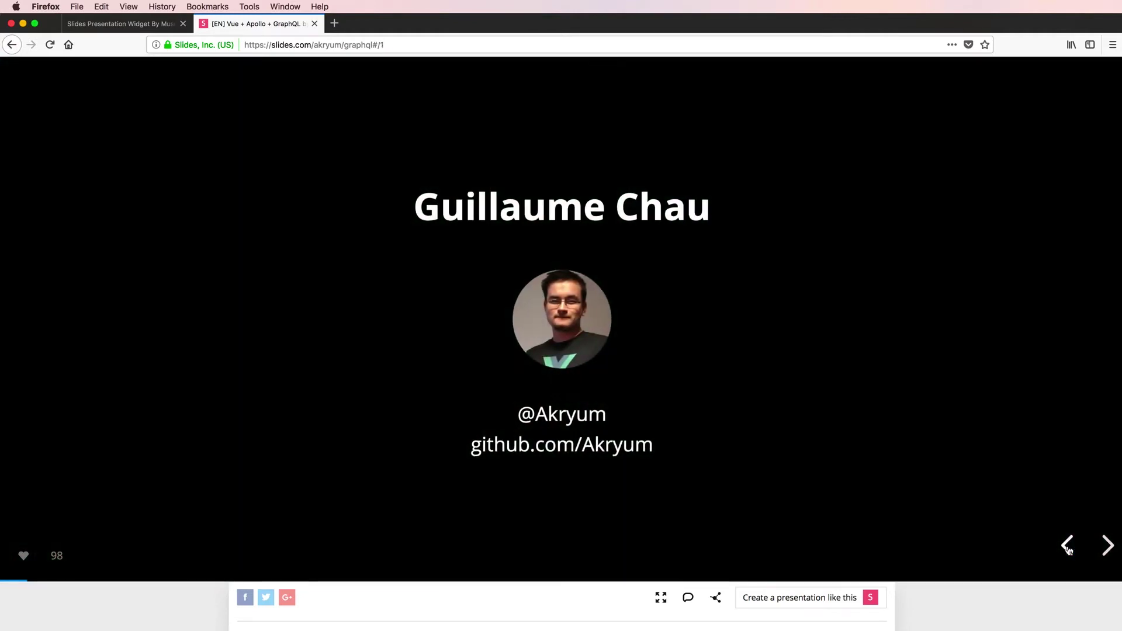
{"action": "left_click", "coordinate": [1068, 547]}
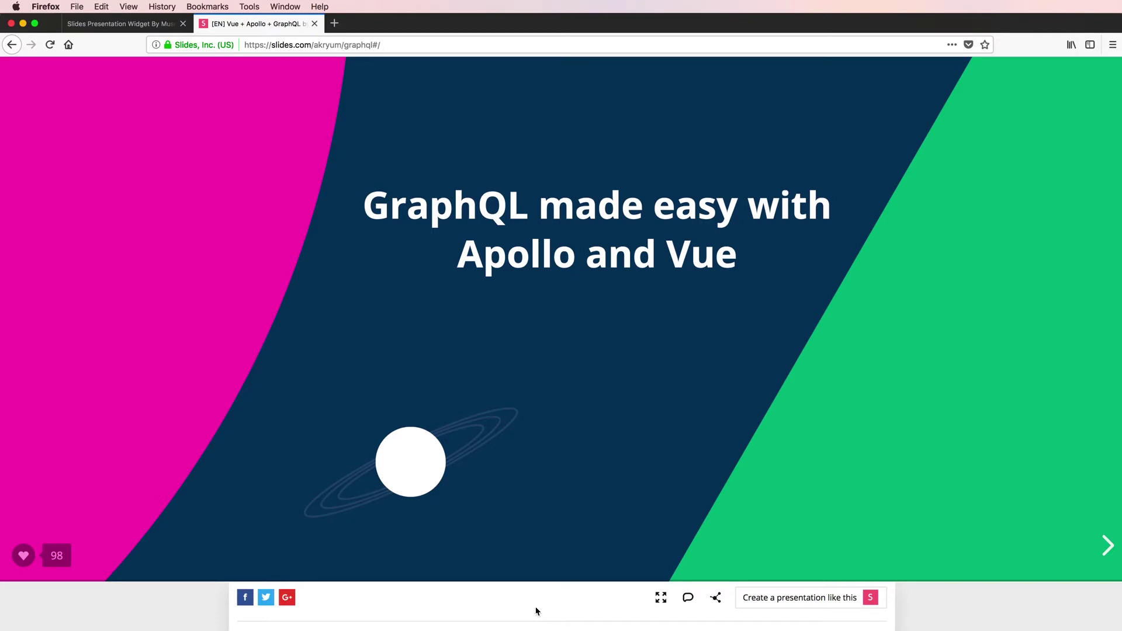
{"action": "scroll", "coordinate": [376, 340], "scroll_direction": "up", "scroll_amount": 2}
{"action": "scroll", "coordinate": [378, 340], "scroll_direction": "down", "scroll_amount": 5}
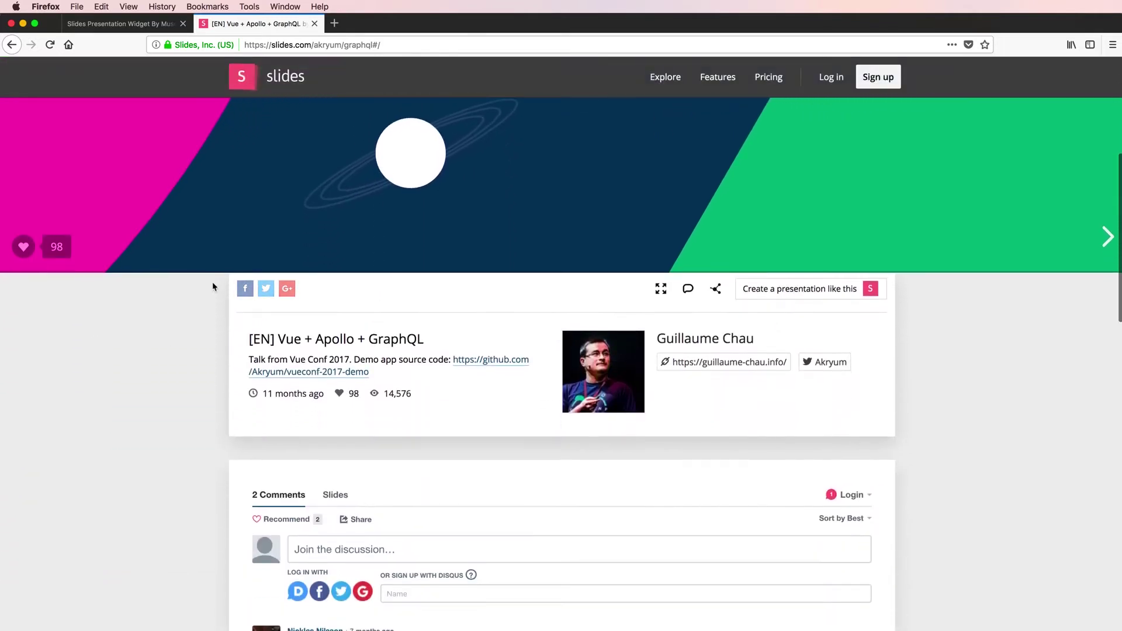
- Choose the free Public plan and submit the sign-up form with username, e-mail and password
{"action": "left_click", "coordinate": [876, 82]}
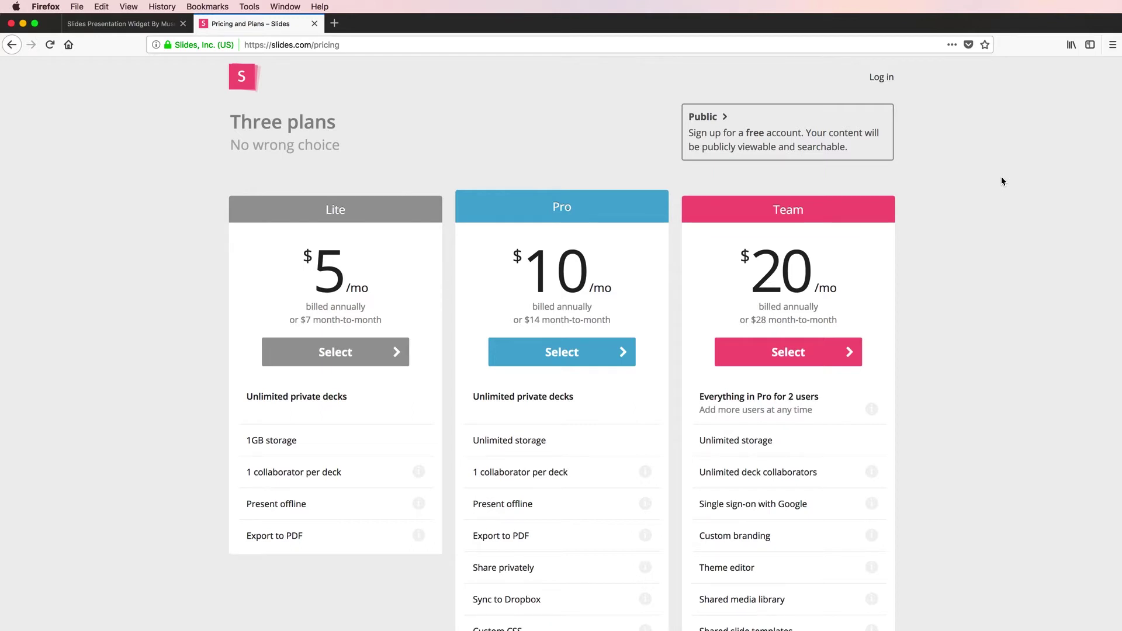
{"action": "left_click", "coordinate": [715, 135]}
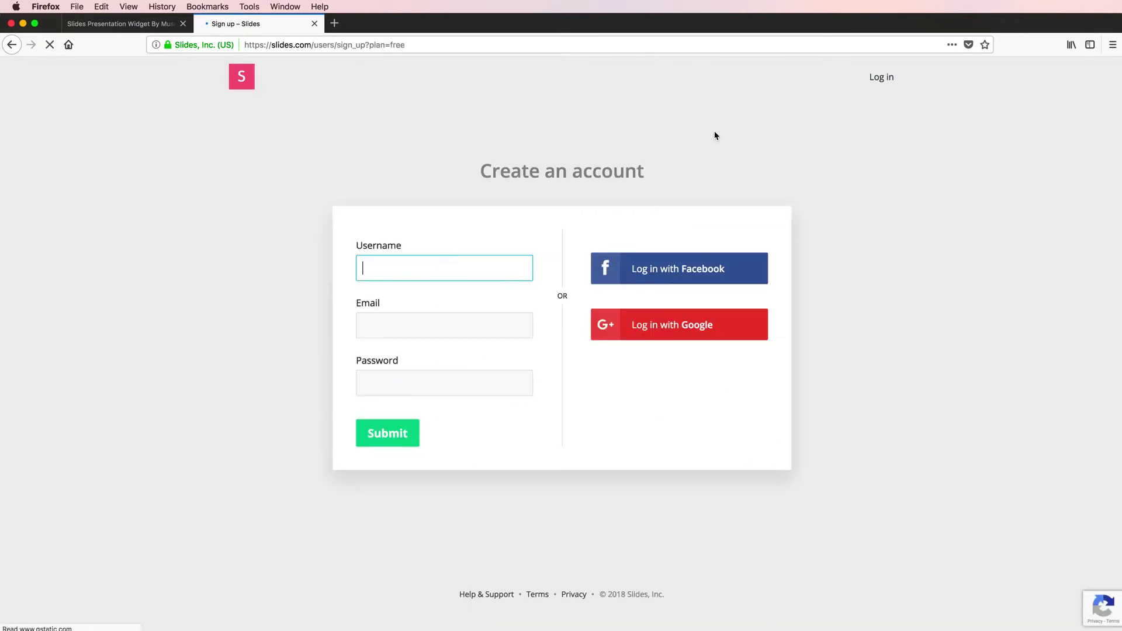
{"action": "left_click", "coordinate": [383, 269]}
{"action": "left_click", "coordinate": [174, 254]}
{"action": "left_click", "coordinate": [459, 273]}
{"action": "left_click", "coordinate": [444, 326]}
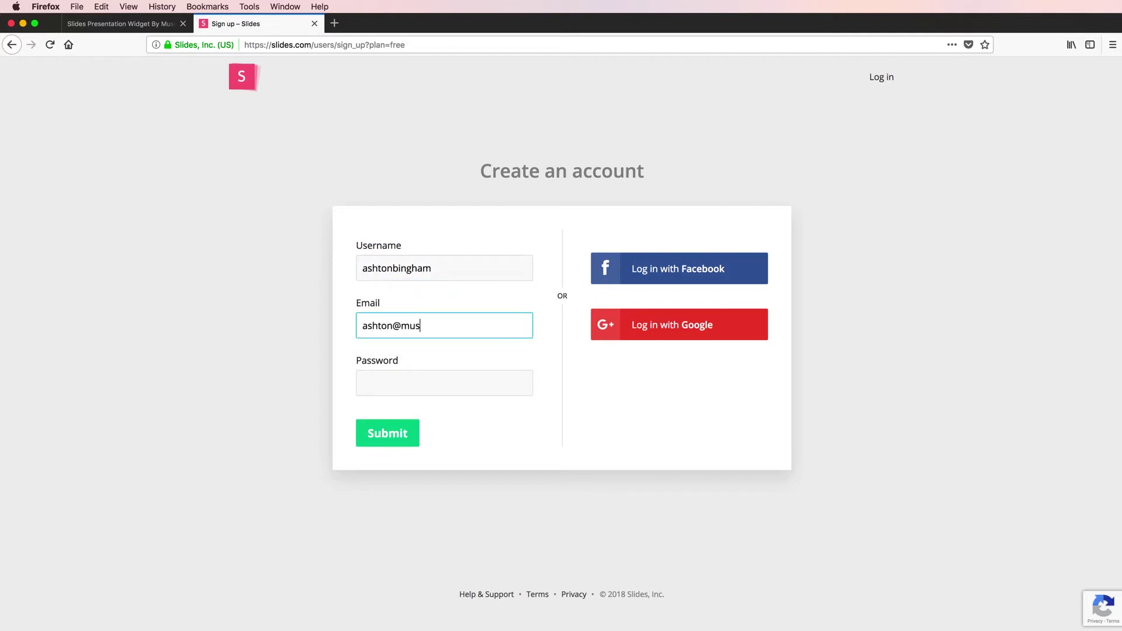
{"action": "left_click", "coordinate": [444, 382]}
{"action": "type", "text": "••••••••••"}
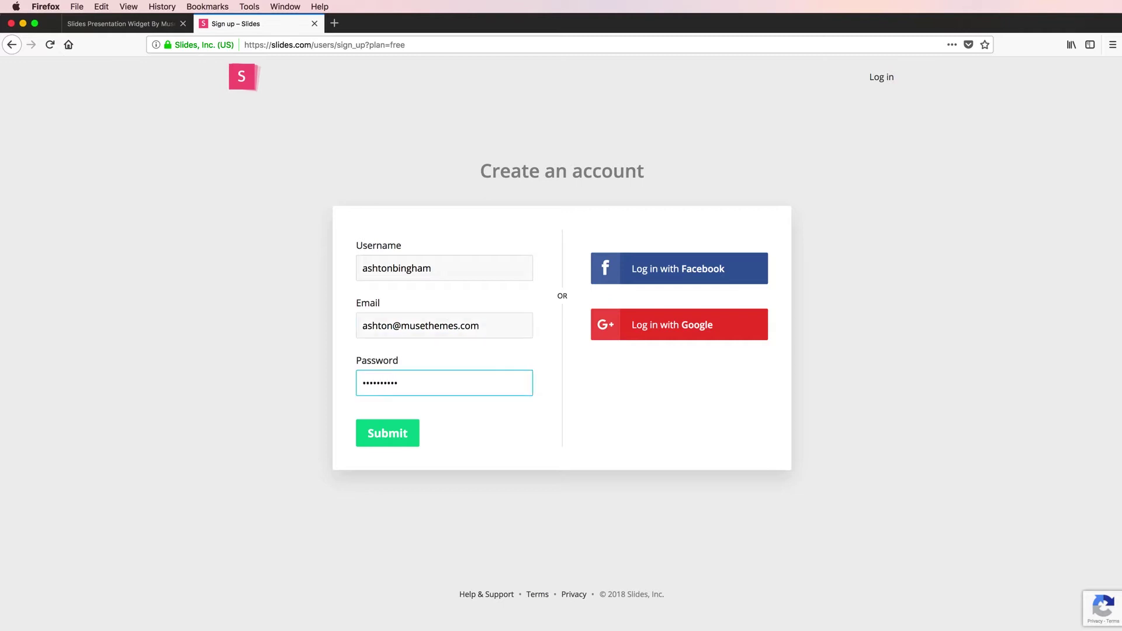
{"action": "left_click", "coordinate": [388, 443]}
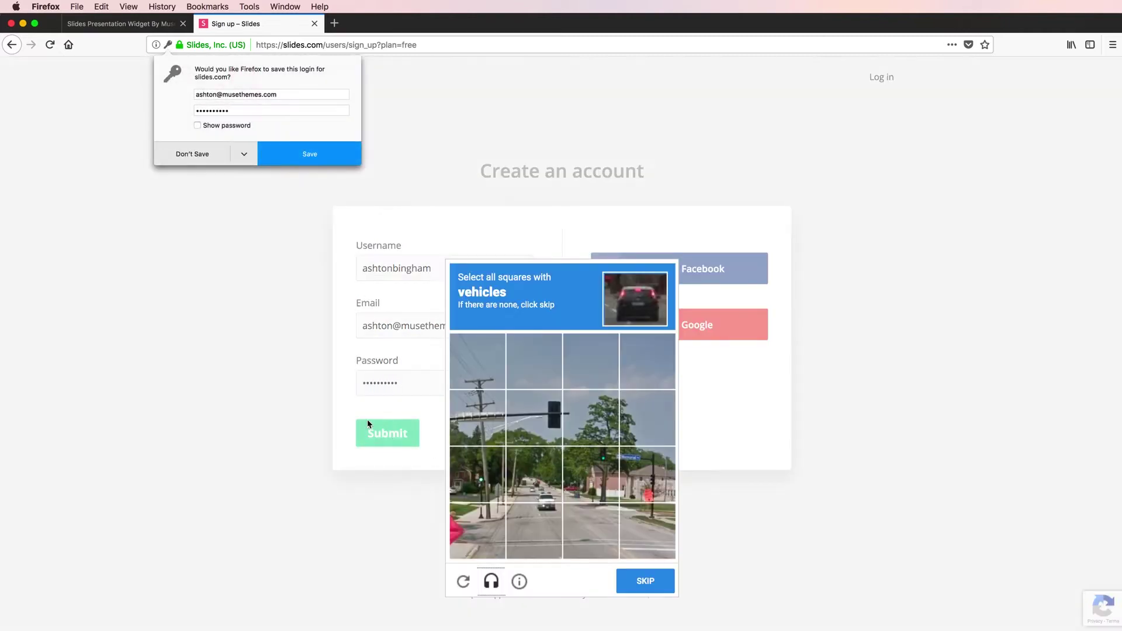
- Complete the vehicle-tile reCAPTCHA challenges to finish creating the account
{"action": "left_click", "coordinate": [537, 475]}
{"action": "left_click", "coordinate": [538, 521]}
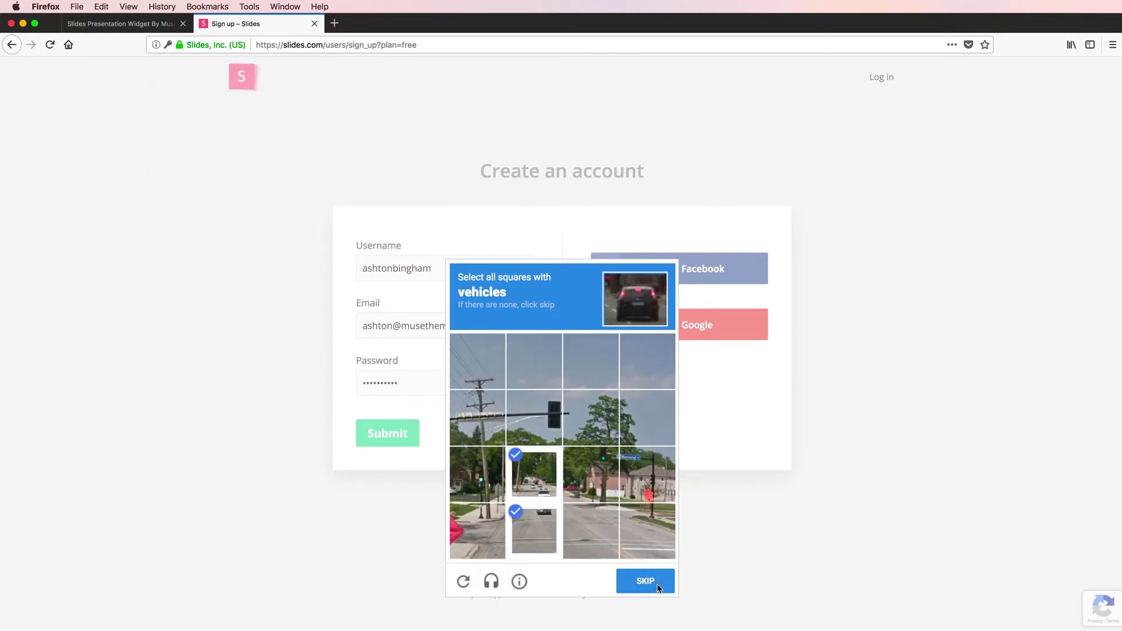
{"action": "left_click", "coordinate": [657, 583]}
{"action": "left_click", "coordinate": [648, 543]}
{"action": "left_click", "coordinate": [590, 537]}
{"action": "left_click", "coordinate": [547, 539]}
{"action": "left_click", "coordinate": [644, 581]}
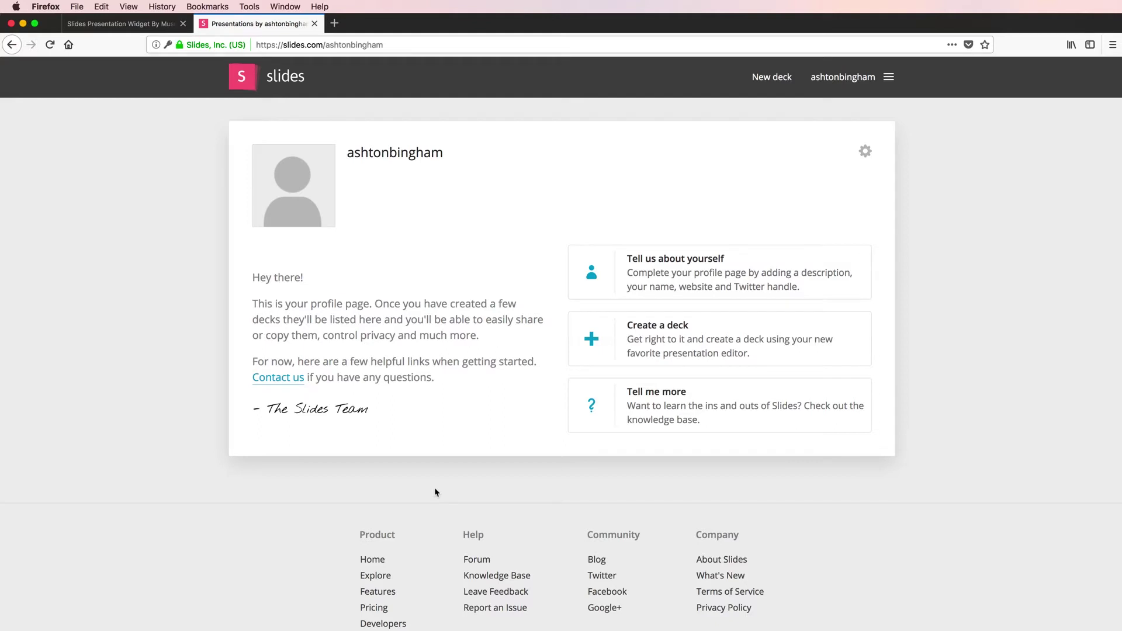
- Create a new deck from the profile page and skip the editor's introductory tour
{"action": "left_click", "coordinate": [669, 333]}
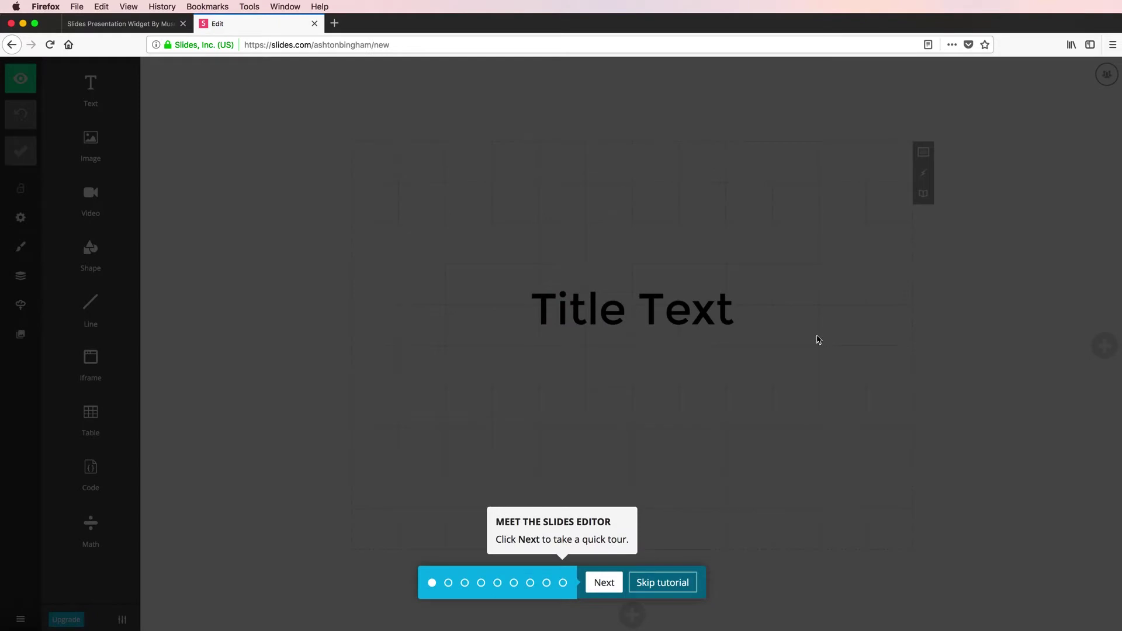
{"action": "left_click", "coordinate": [653, 583]}
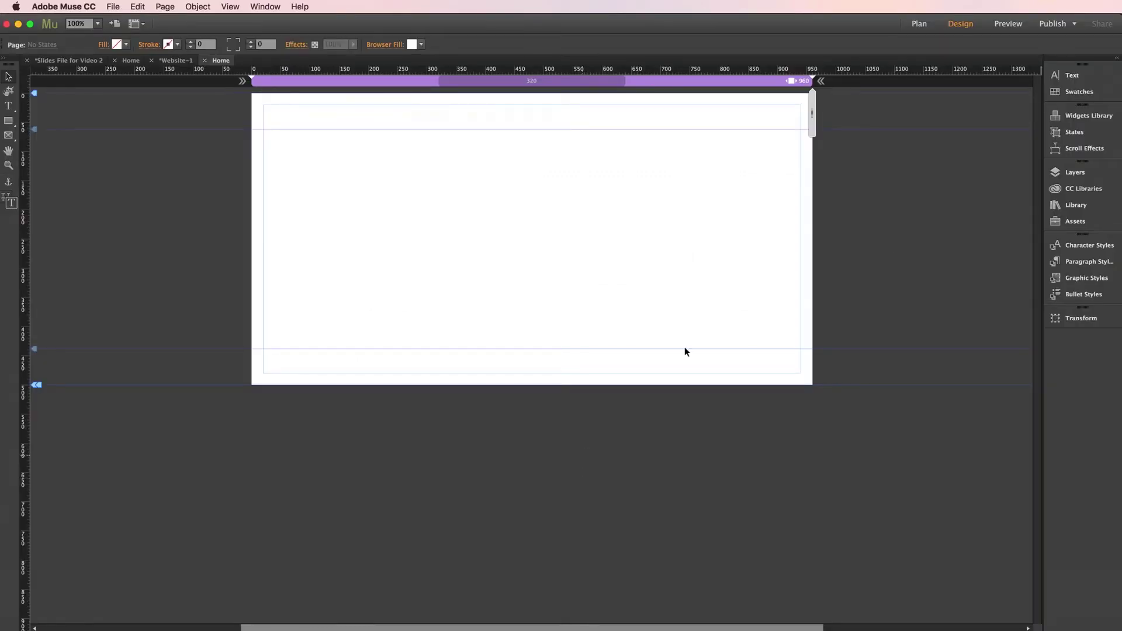
- Place the 920 × 400 Slides.com Presentations widget from the Library and nudge it inside the top-left margins
{"action": "left_click", "coordinate": [1071, 206]}
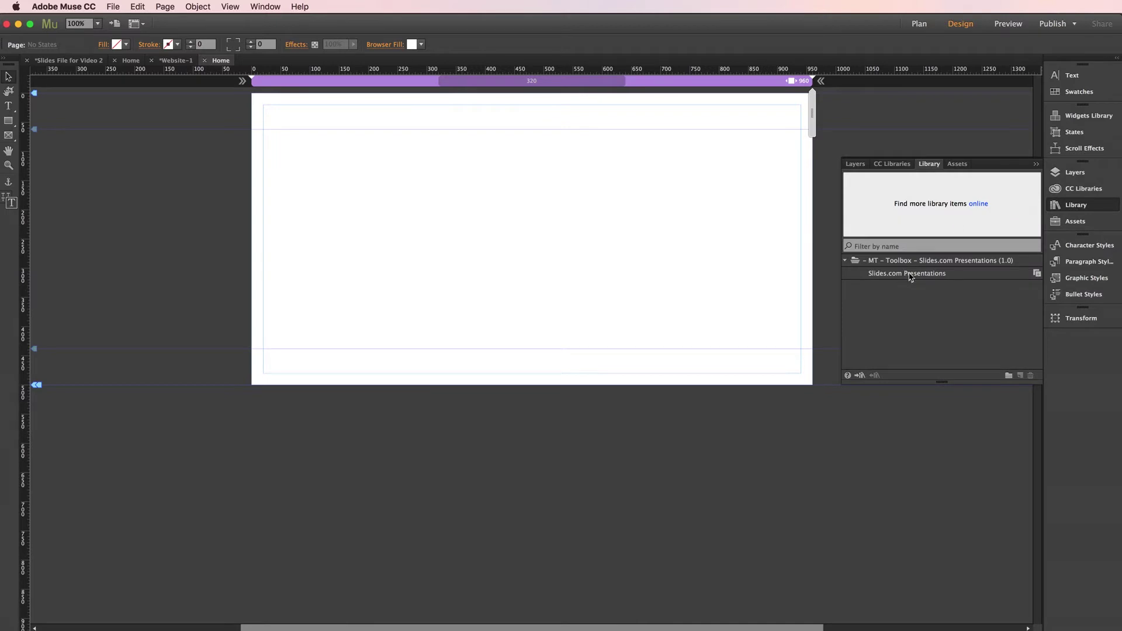
{"action": "left_click_drag", "start_coordinate": [907, 273], "coordinate": [275, 156]}
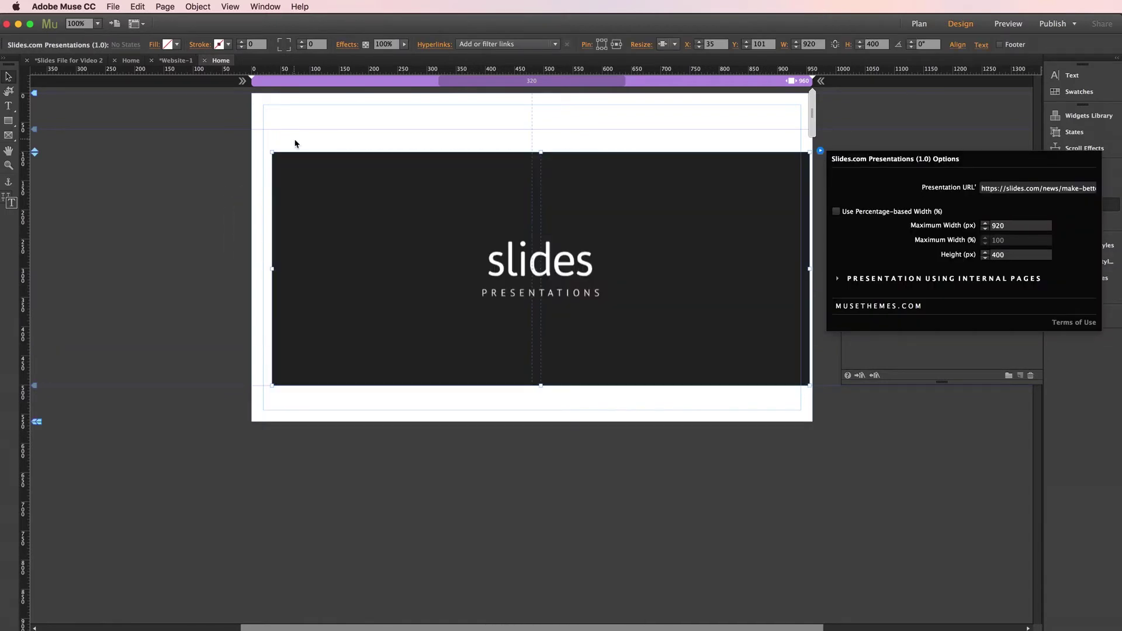
{"action": "left_click", "coordinate": [298, 143]}
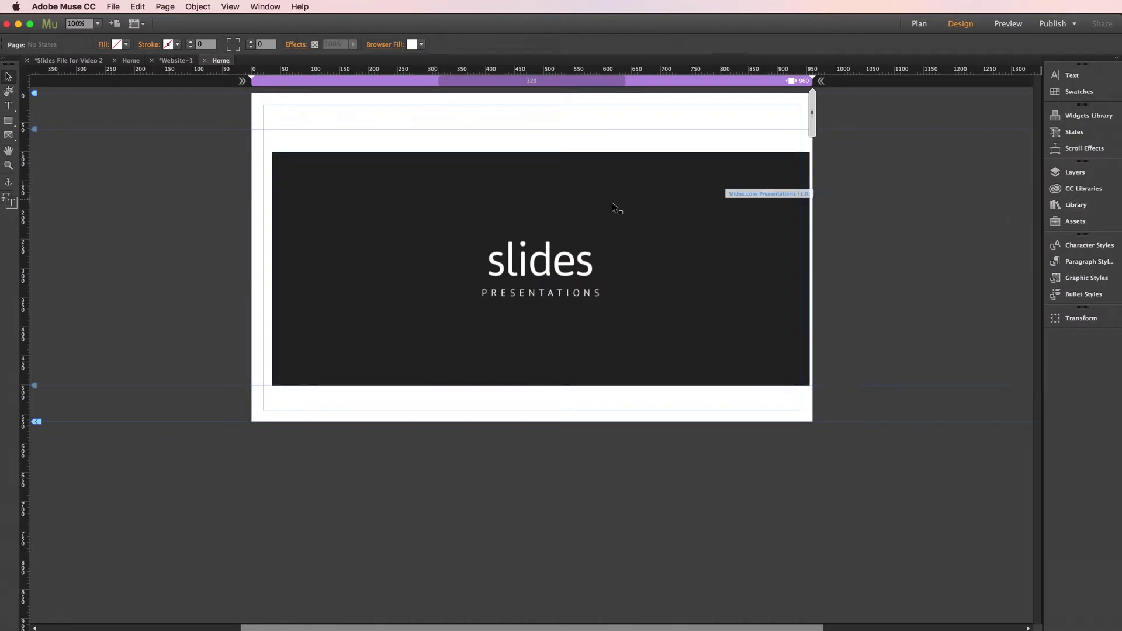
{"action": "left_click_drag", "start_coordinate": [612, 203], "coordinate": [593, 199]}
{"action": "left_click", "coordinate": [917, 211]}
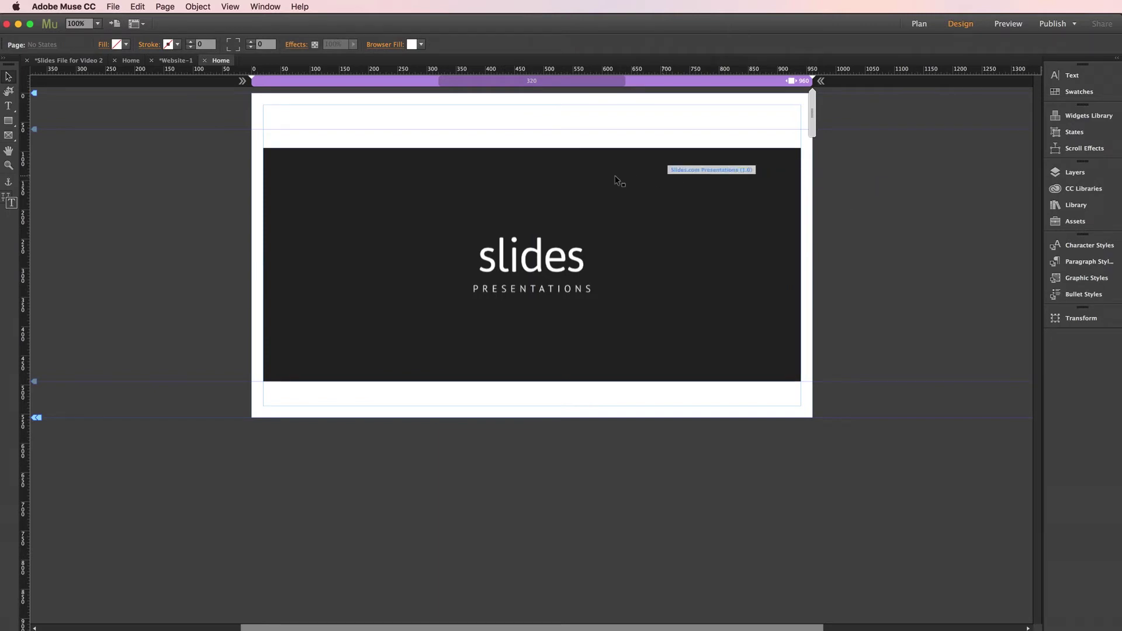
{"action": "left_click", "coordinate": [542, 180]}
{"action": "left_click_drag", "start_coordinate": [549, 186], "coordinate": [548, 169]}
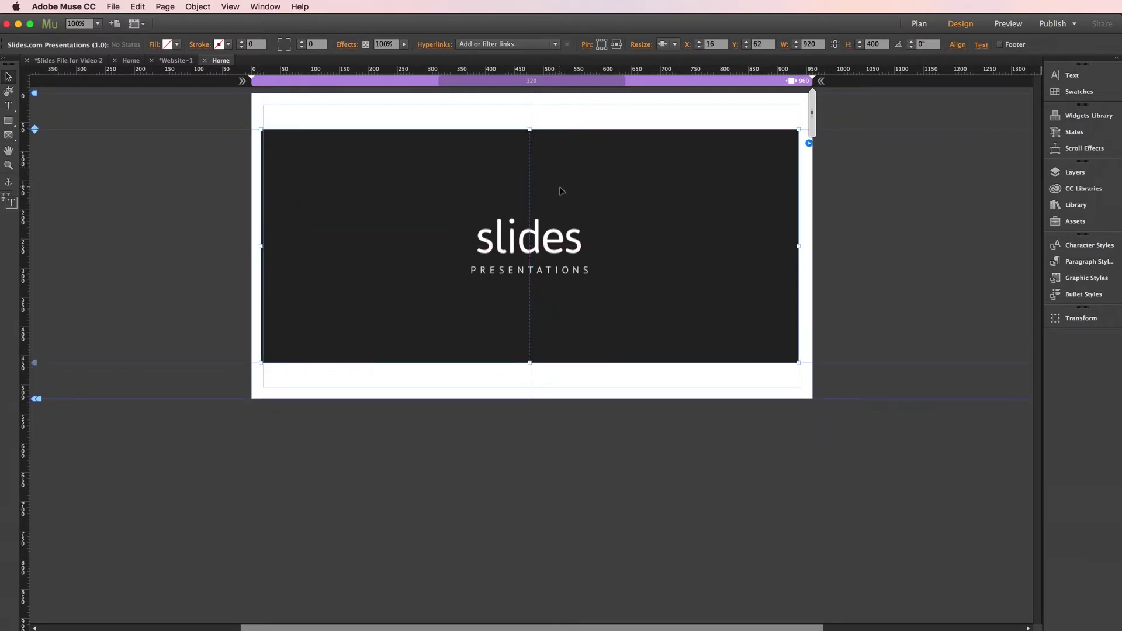
{"action": "left_click_drag", "start_coordinate": [560, 191], "coordinate": [562, 191]}
{"action": "left_click", "coordinate": [880, 191]}
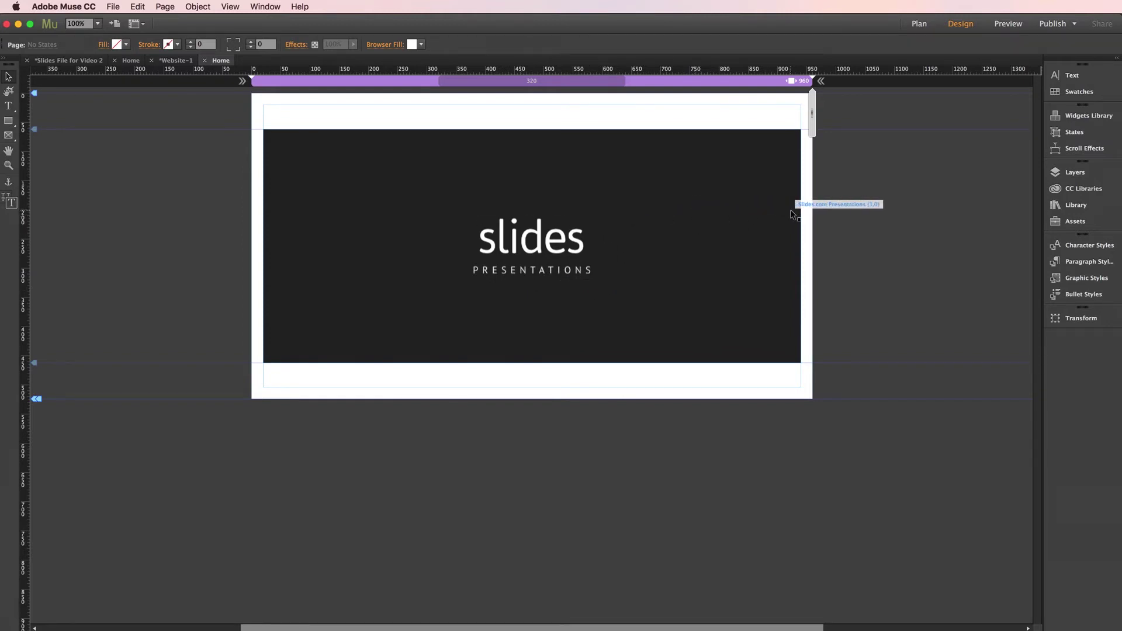
- Review the Slides.com widget's Options settings without changing anything
{"action": "left_click", "coordinate": [764, 211]}
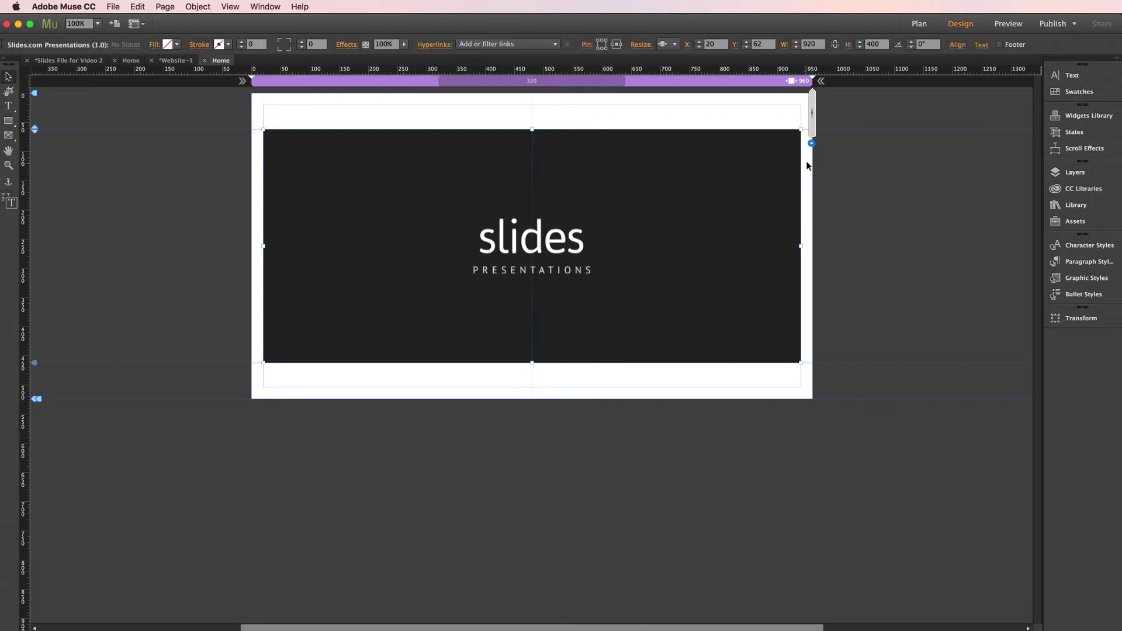
{"action": "left_click", "coordinate": [812, 144]}
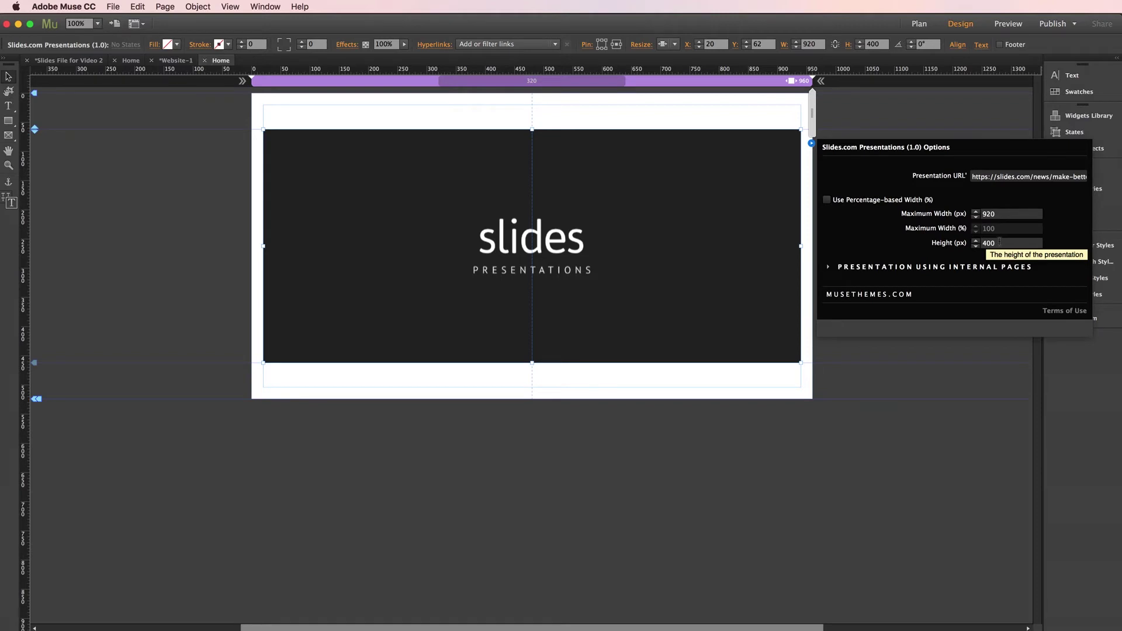
{"action": "left_click", "coordinate": [749, 210]}
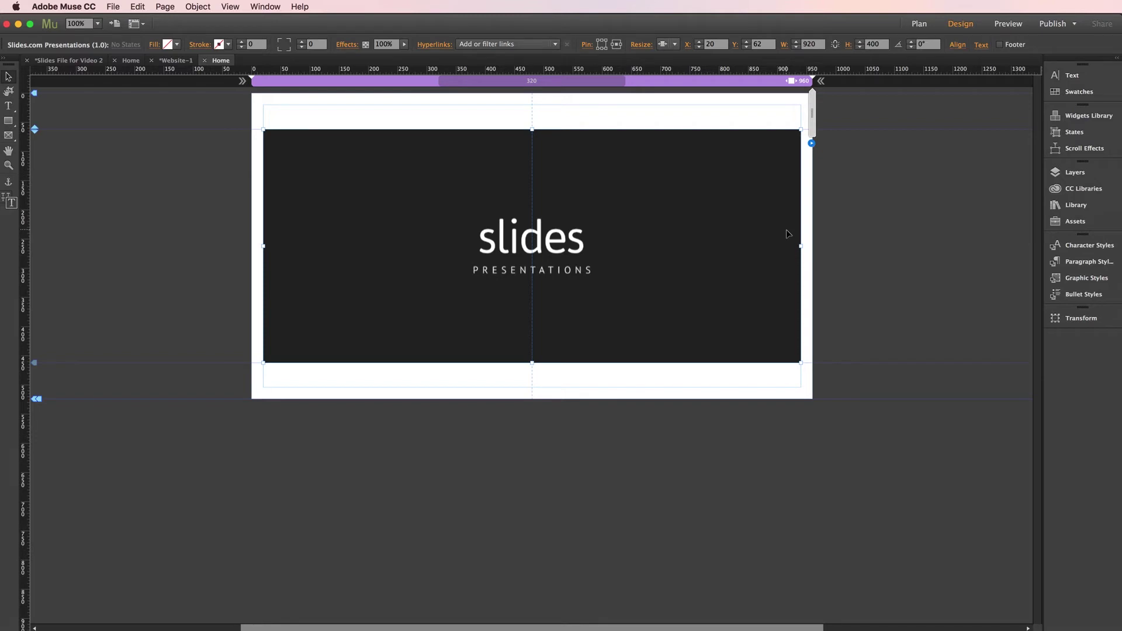
- Give the slides widget percentage-based width and a 700 px height in its Options
{"action": "left_click", "coordinate": [811, 143]}
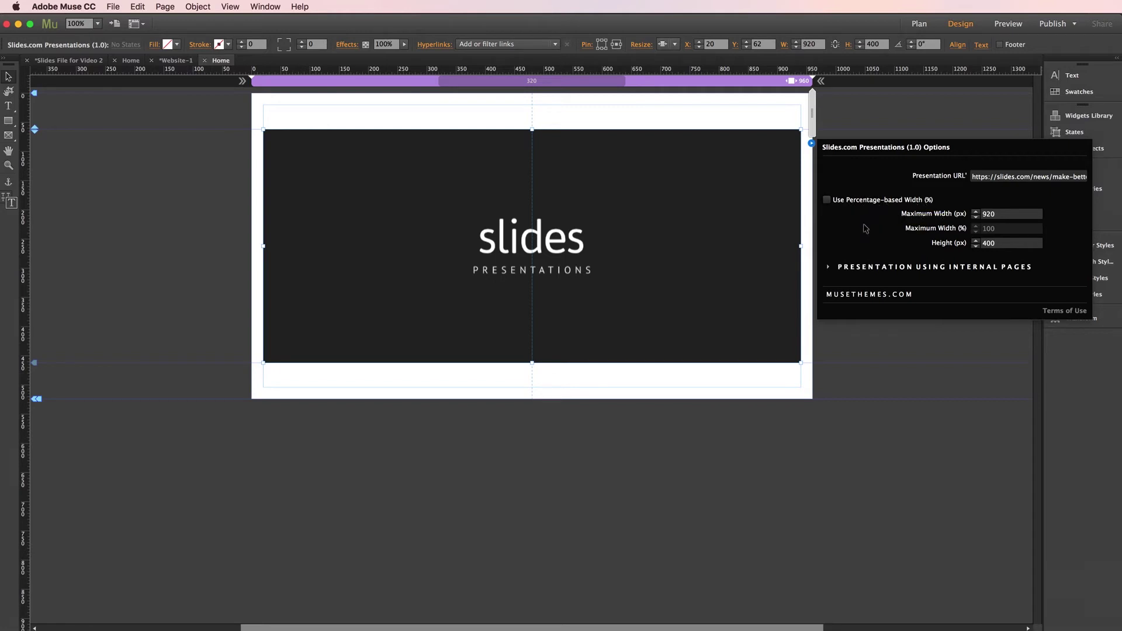
{"action": "left_click", "coordinate": [826, 199]}
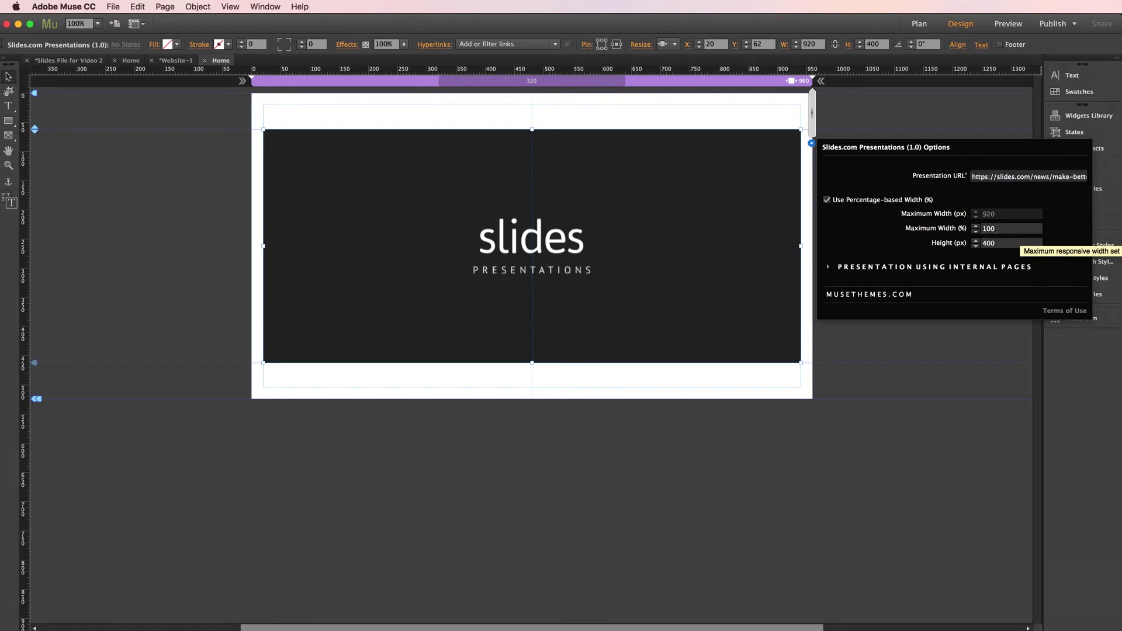
{"action": "left_click", "coordinate": [1000, 243]}
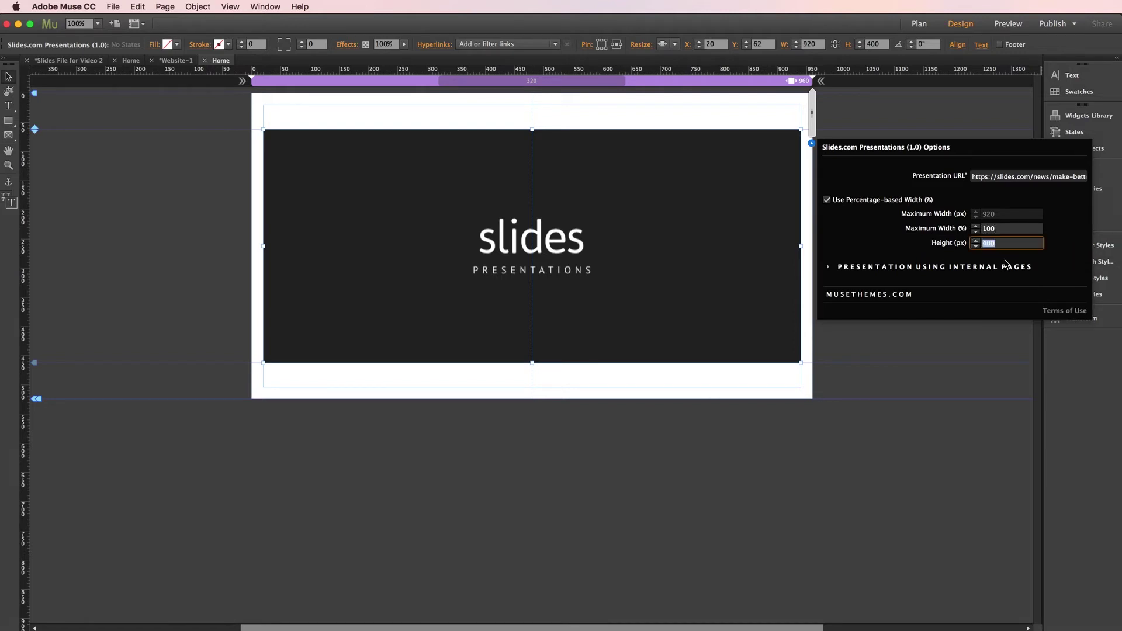
{"action": "type", "text": "700"}
{"action": "key", "text": "Return"}
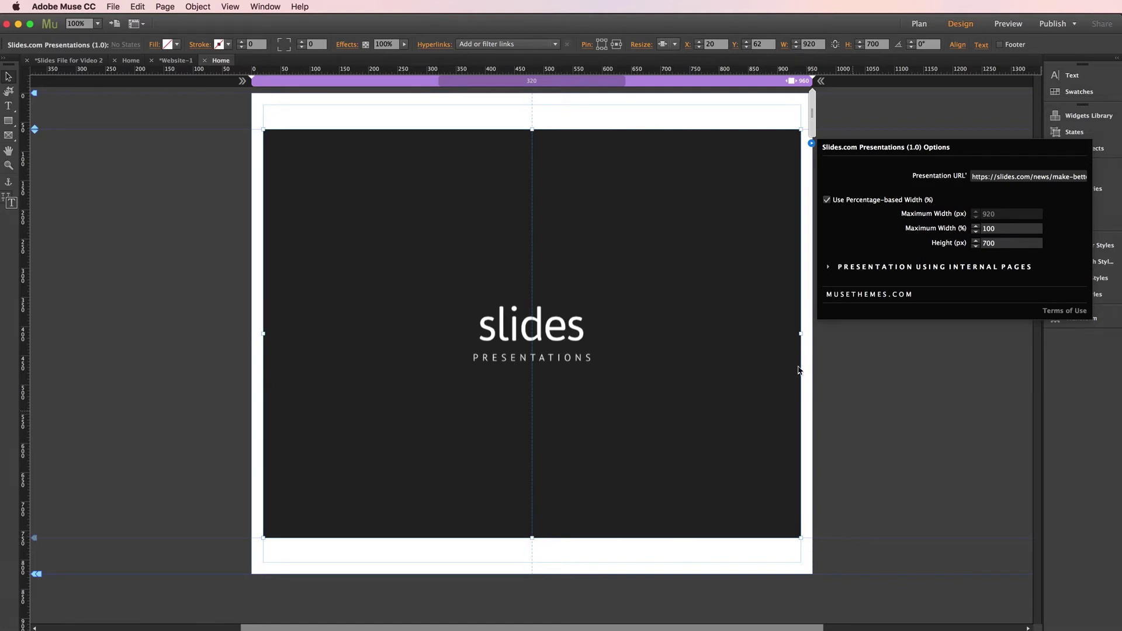
{"action": "left_click", "coordinate": [676, 211]}
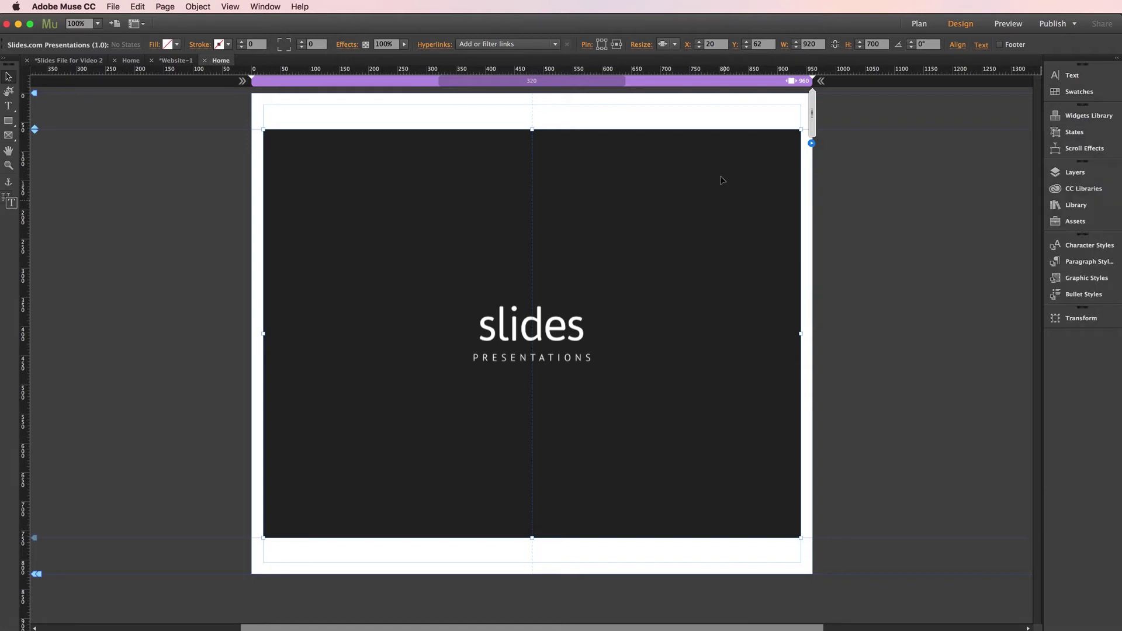
- Set the widget to Stretch to Browser Width and move it flush to the page top
{"action": "left_click", "coordinate": [674, 44]}
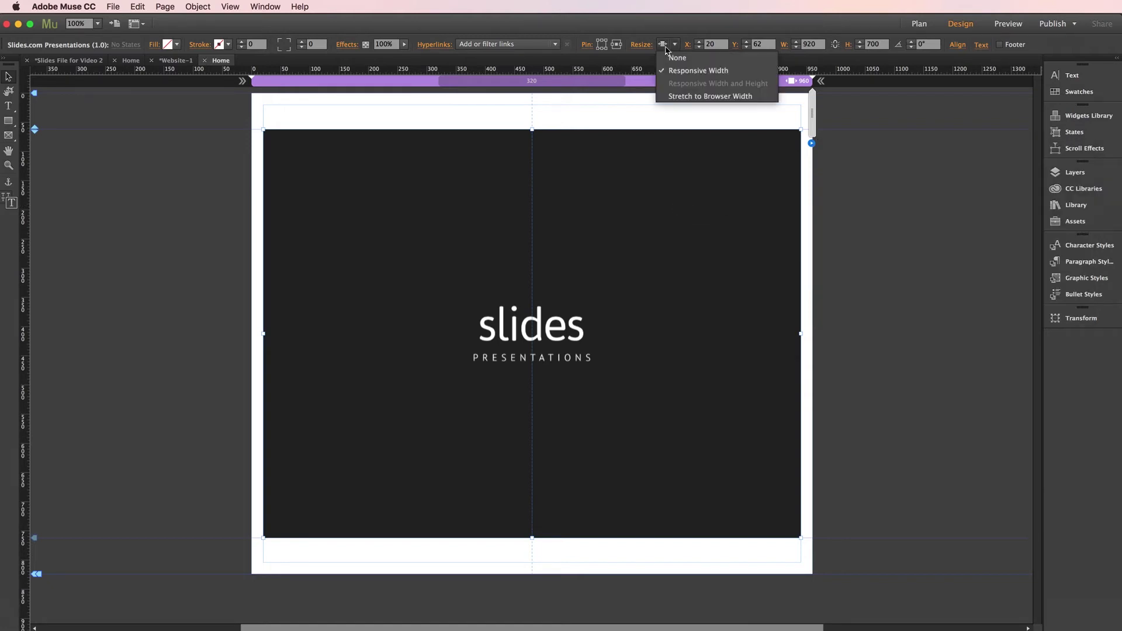
{"action": "left_click", "coordinate": [682, 95]}
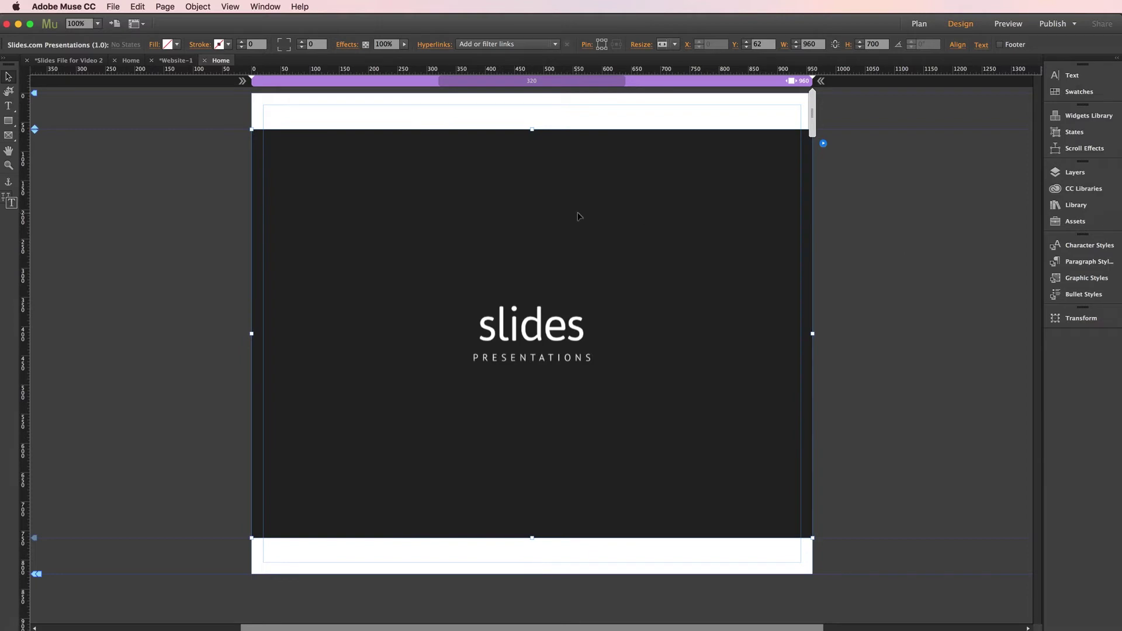
{"action": "left_click_drag", "start_coordinate": [528, 208], "coordinate": [529, 176]}
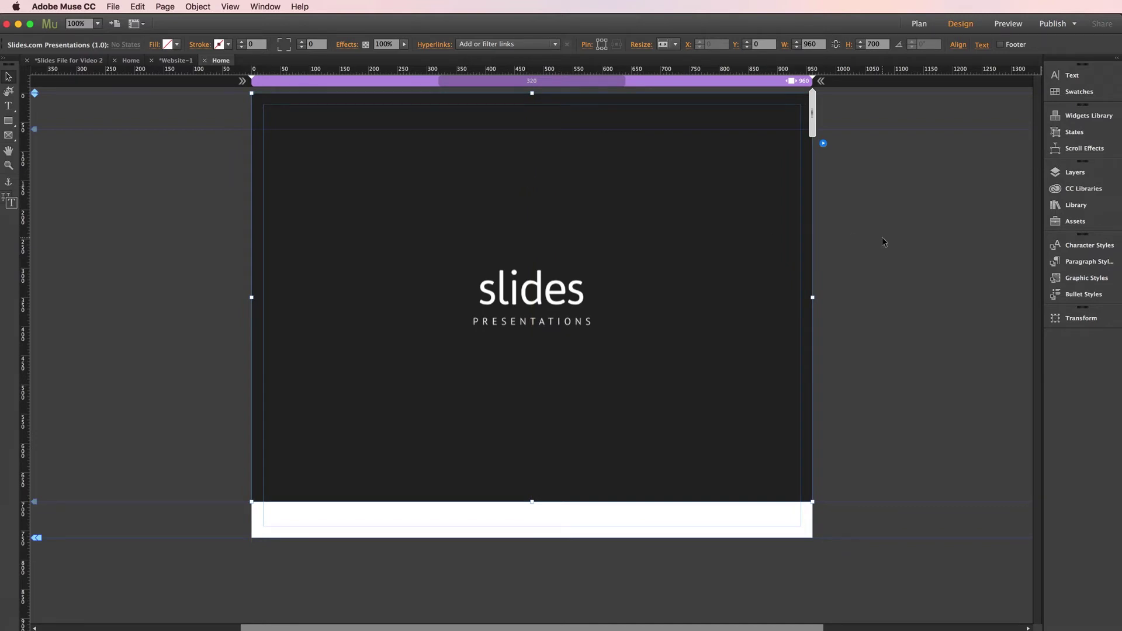
{"action": "left_click", "coordinate": [941, 257]}
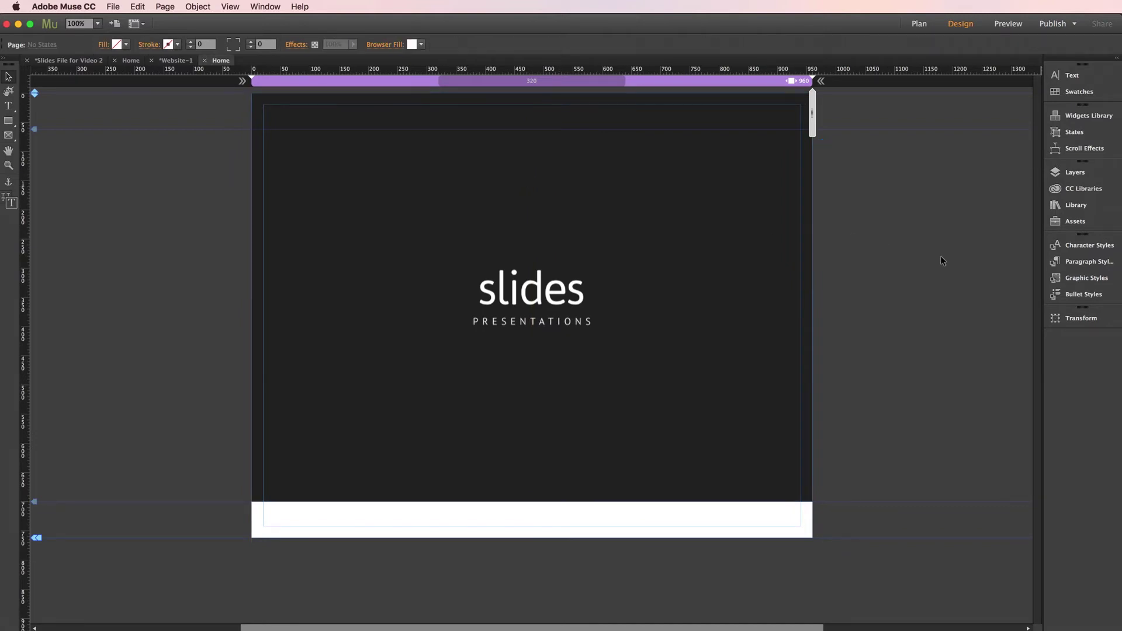
- Preview the page in Firefox and advance the embedded deck through its opening slides
{"action": "key", "text": "super+shift+e"}
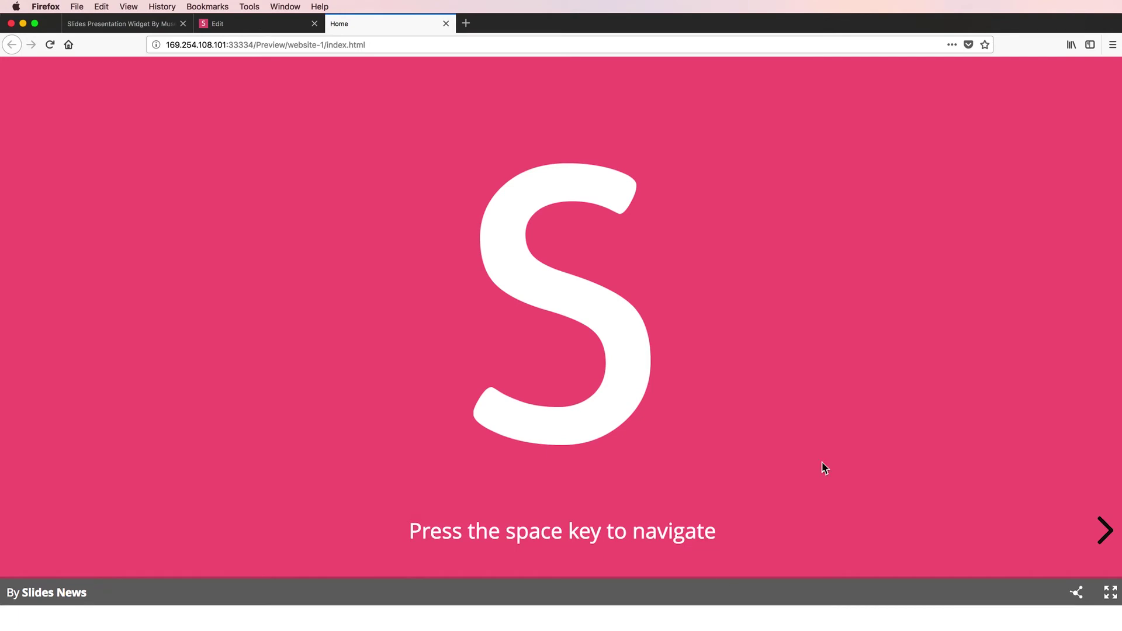
{"action": "left_click", "coordinate": [1102, 530]}
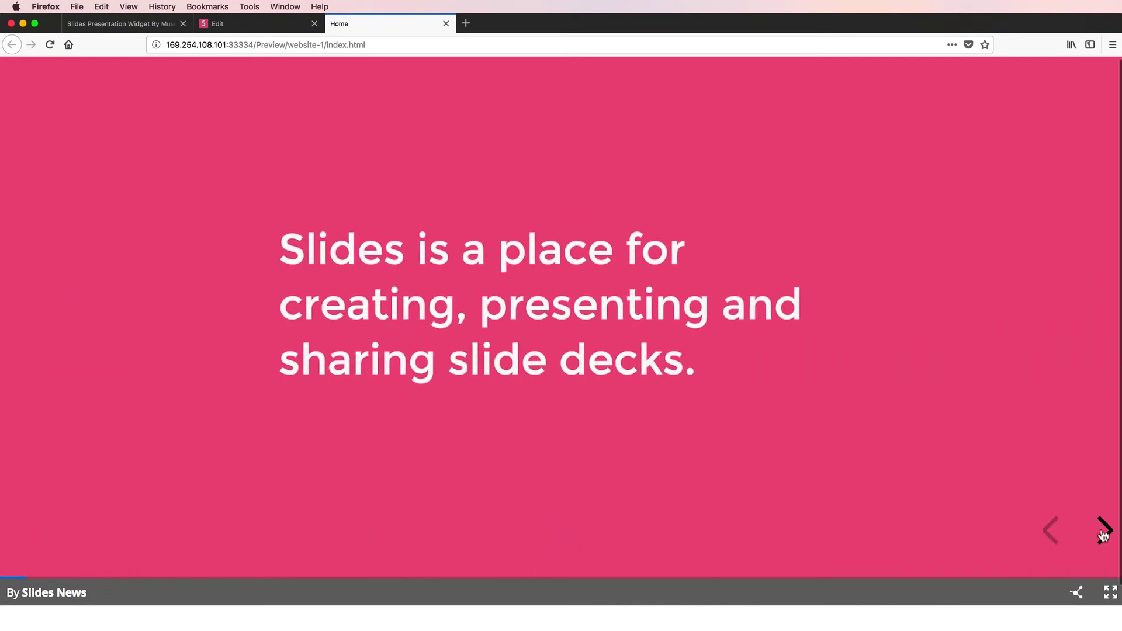
{"action": "left_click", "coordinate": [1103, 532]}
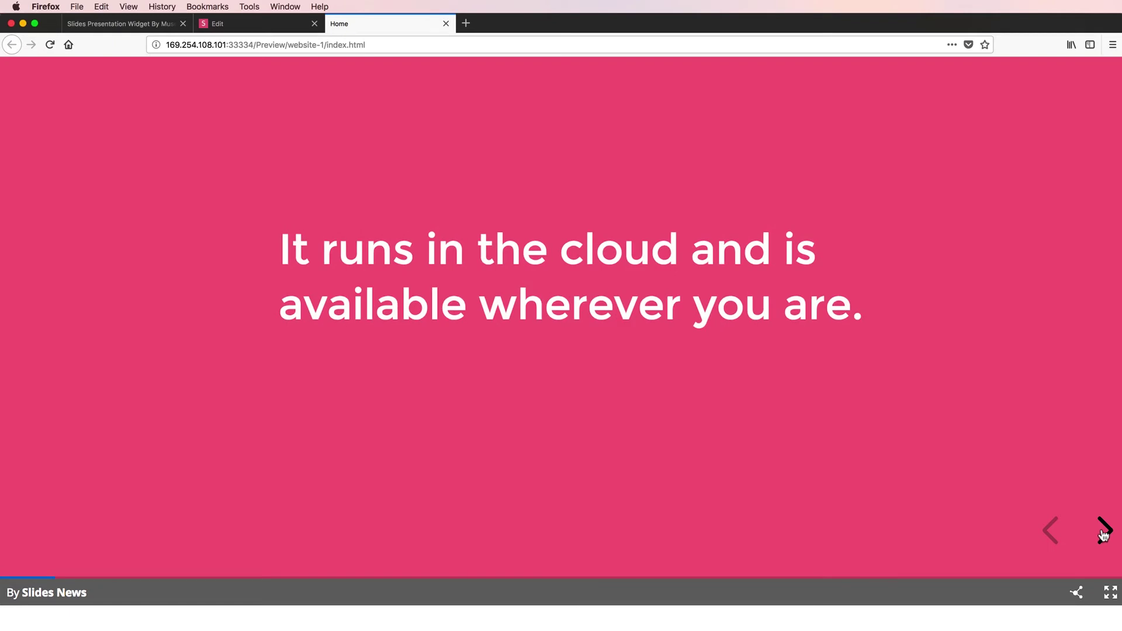
{"action": "left_click", "coordinate": [1103, 533]}
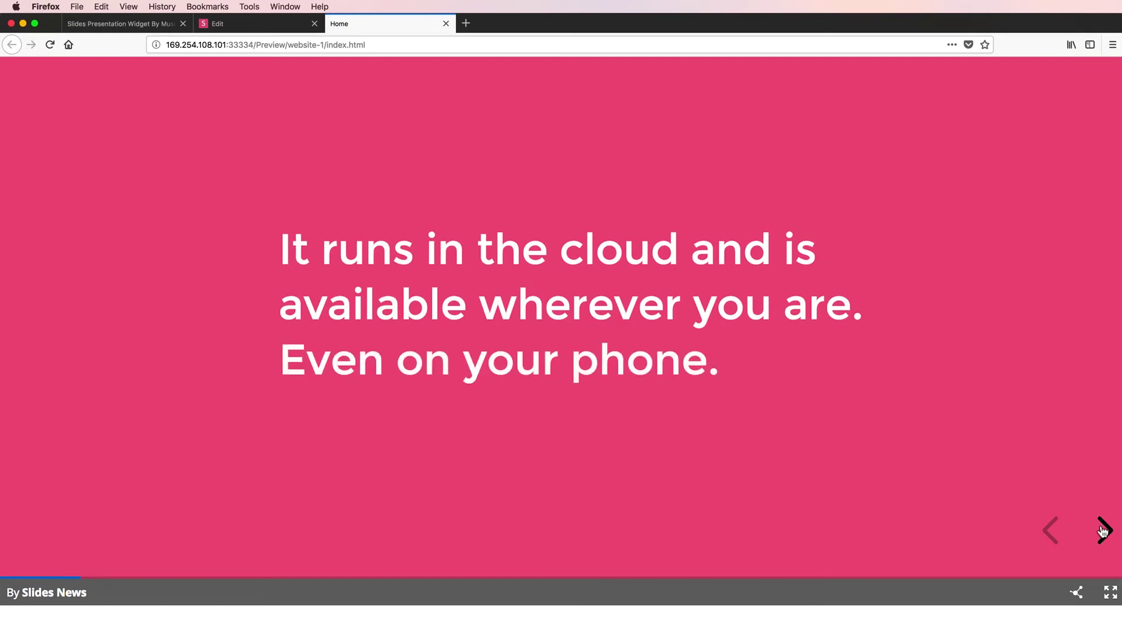
{"action": "left_click", "coordinate": [1102, 530]}
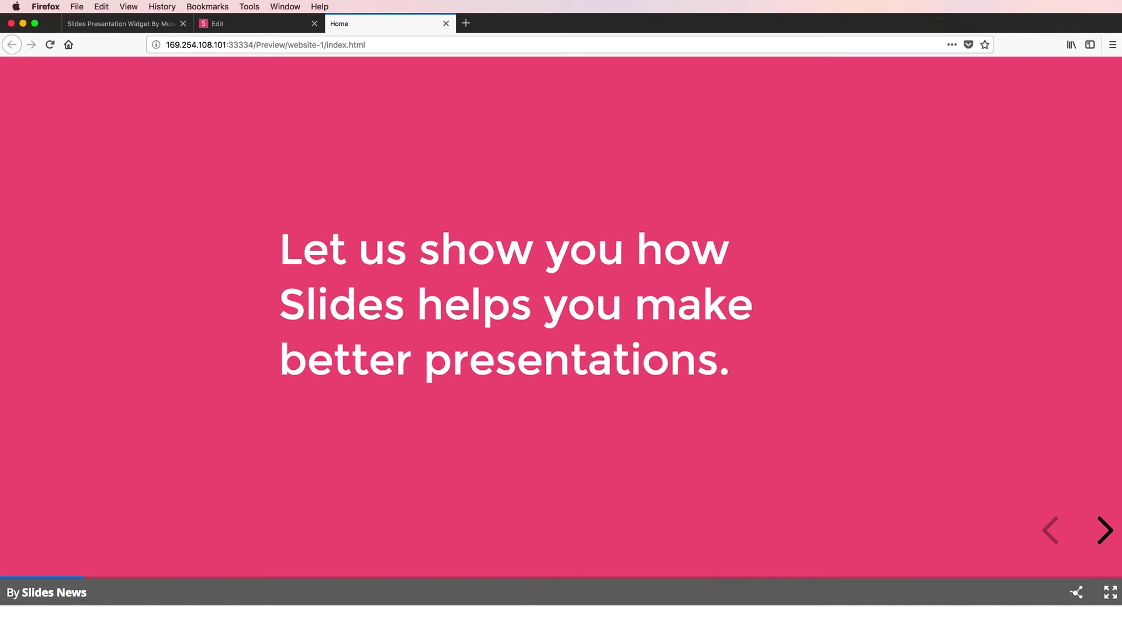
{"action": "left_click", "coordinate": [232, 24]}
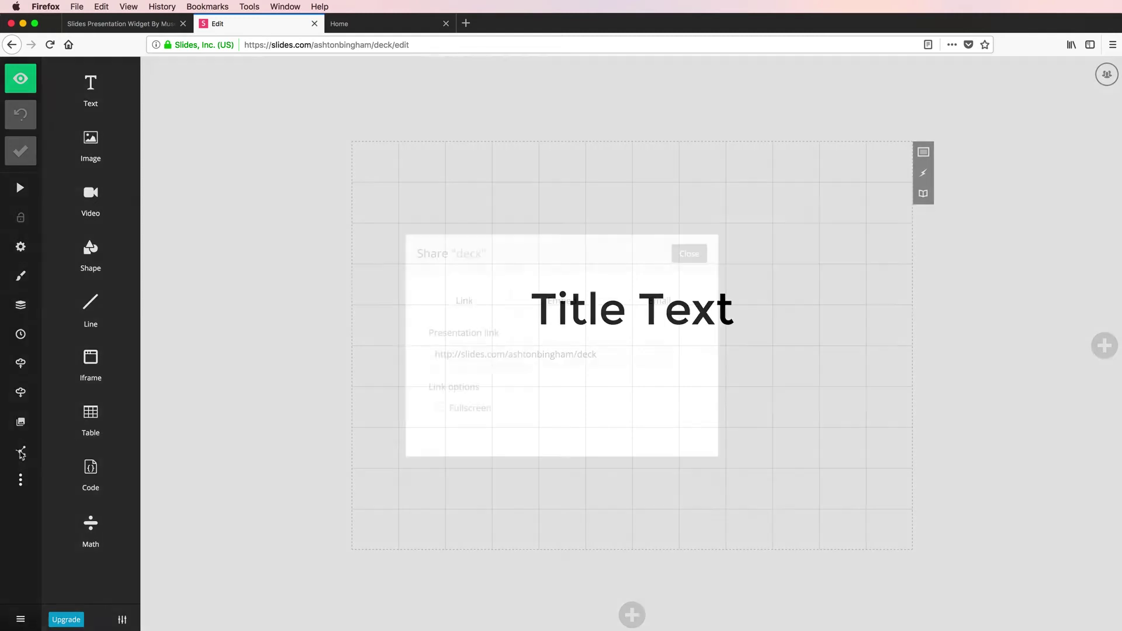
- Copy the deck's presentation link from its Share dialog and return to Muse
{"action": "left_click", "coordinate": [20, 454]}
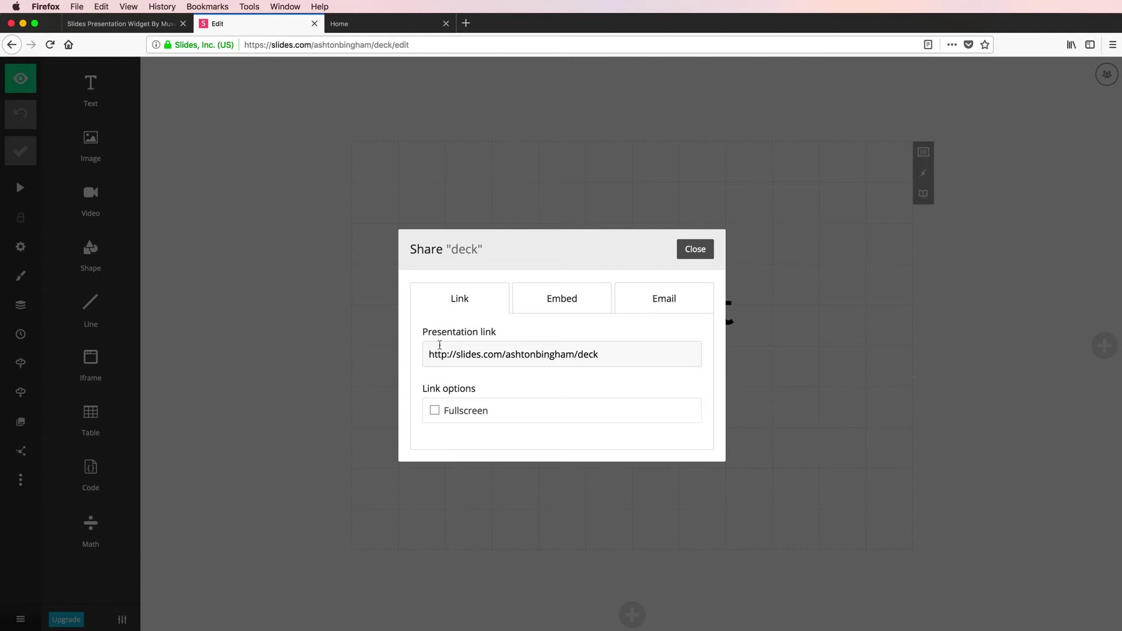
{"action": "left_click", "coordinate": [603, 354]}
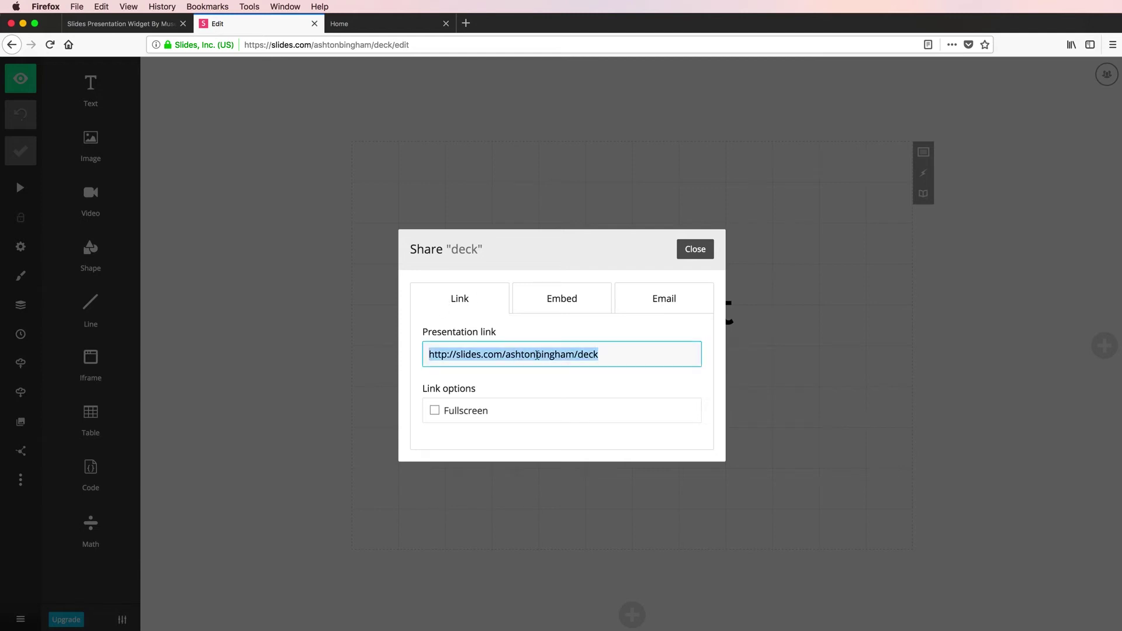
{"action": "key", "text": "super+c"}
{"action": "key", "text": "super+Tab"}
- Replace the widget's Presentation URL with the copied deck link ending in /embed
{"action": "left_click", "coordinate": [745, 265]}
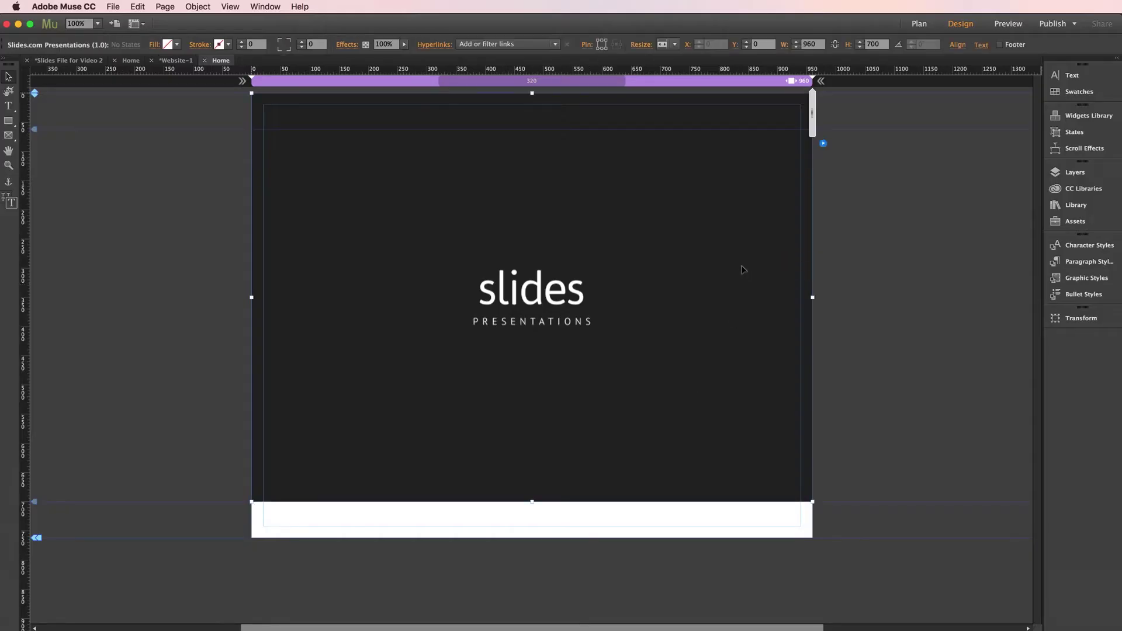
{"action": "left_click", "coordinate": [823, 145]}
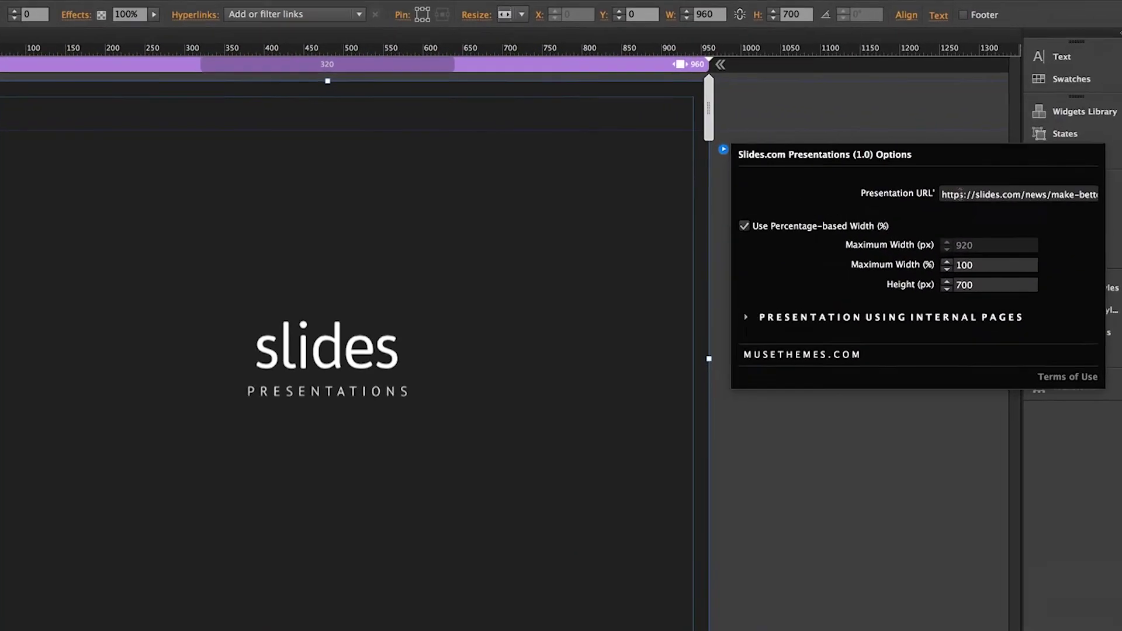
{"action": "triple_click", "coordinate": [996, 176]}
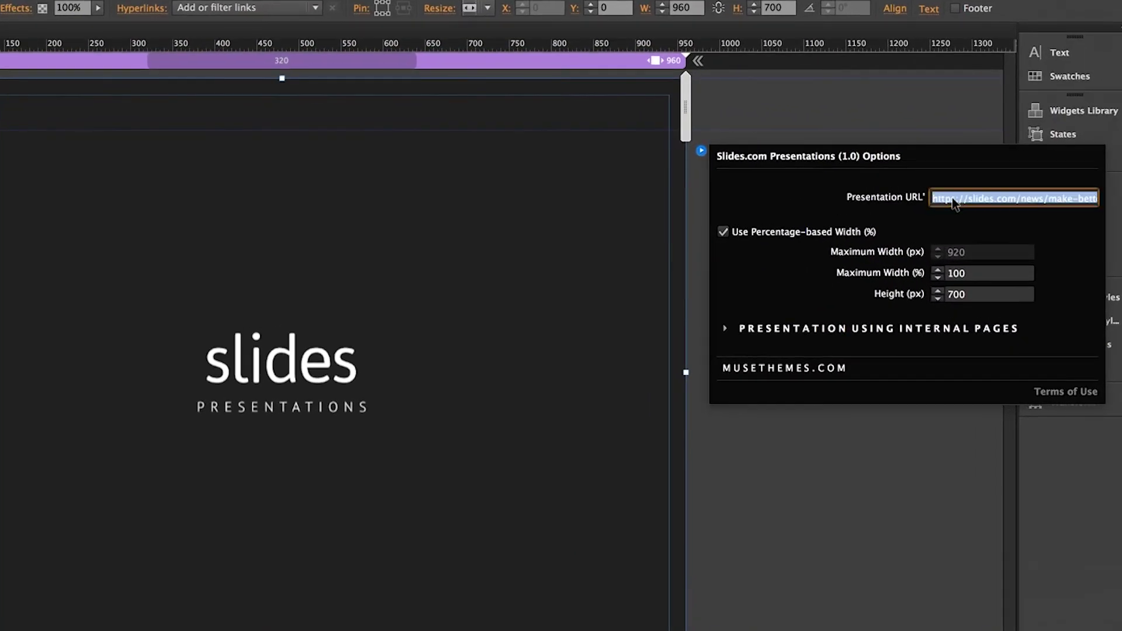
{"action": "key", "text": "BackSpace"}
{"action": "key", "text": "super+v"}
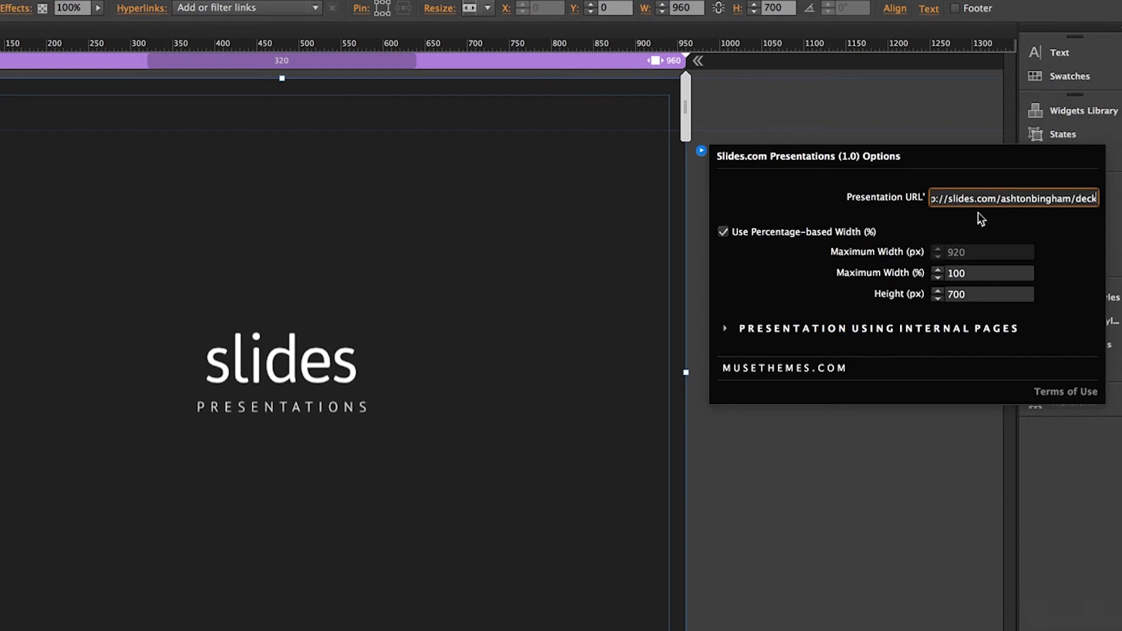
{"action": "type", "text": "/embed"}
{"action": "key", "text": "Return"}
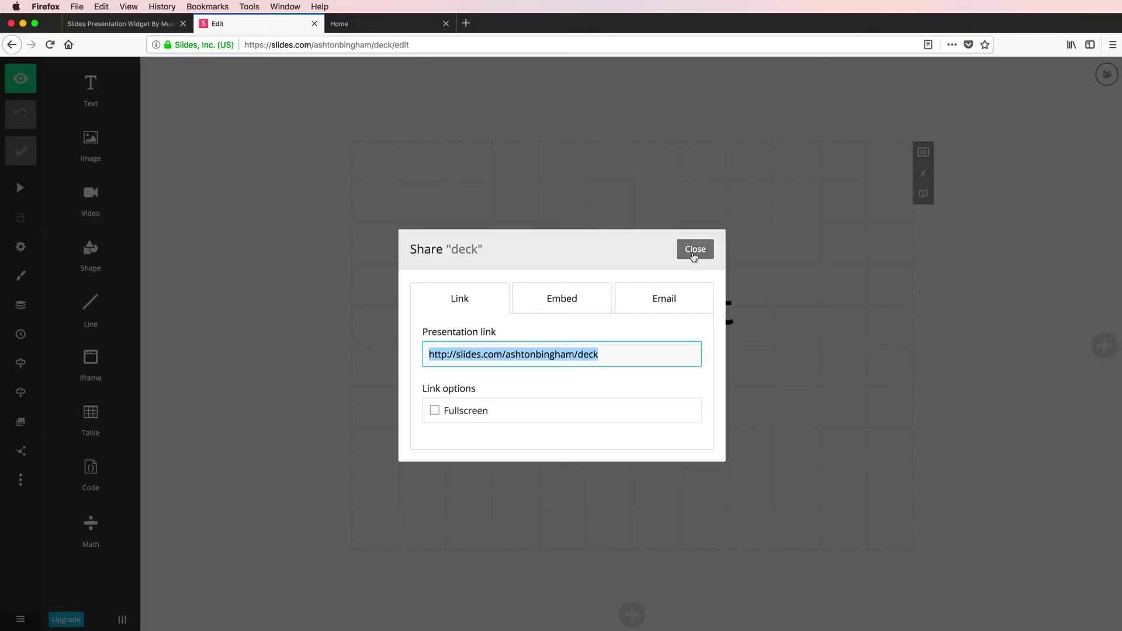
- Close the share dialog, go to slides.com and open the Explore presentations page
{"action": "left_click", "coordinate": [694, 250]}
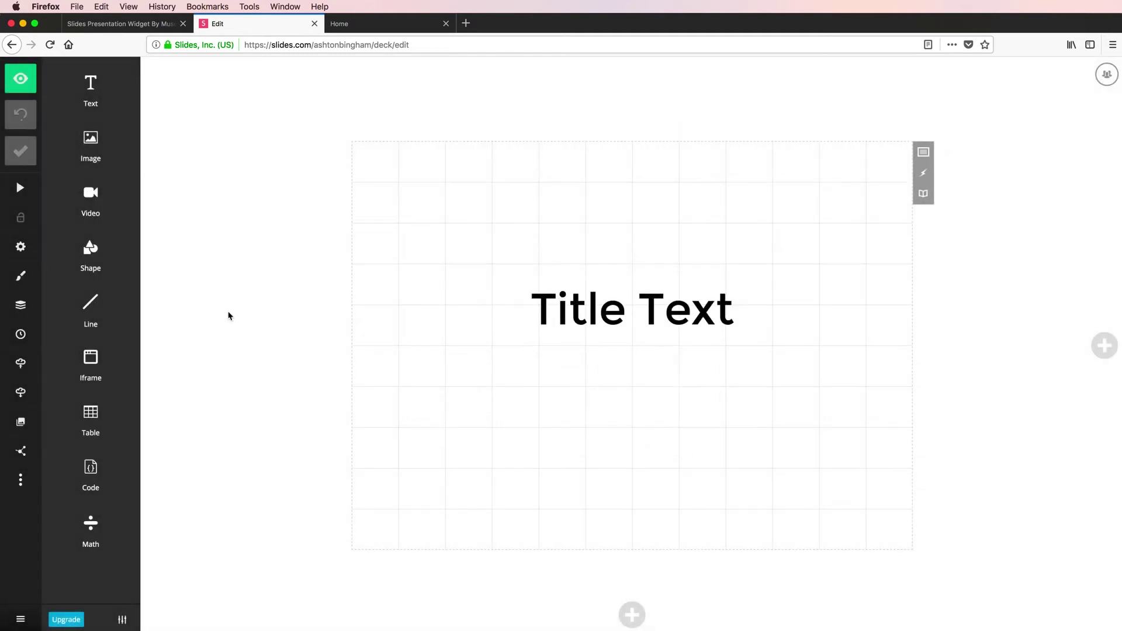
{"action": "left_click", "coordinate": [293, 45]}
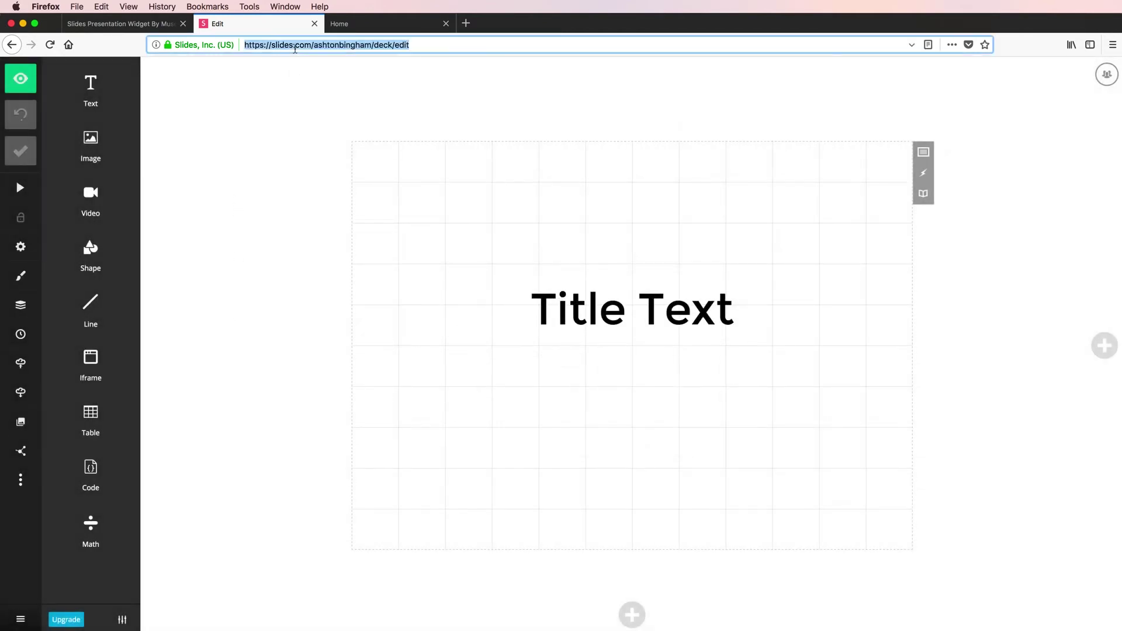
{"action": "type", "text": "slides.com"}
{"action": "key", "text": "Return"}
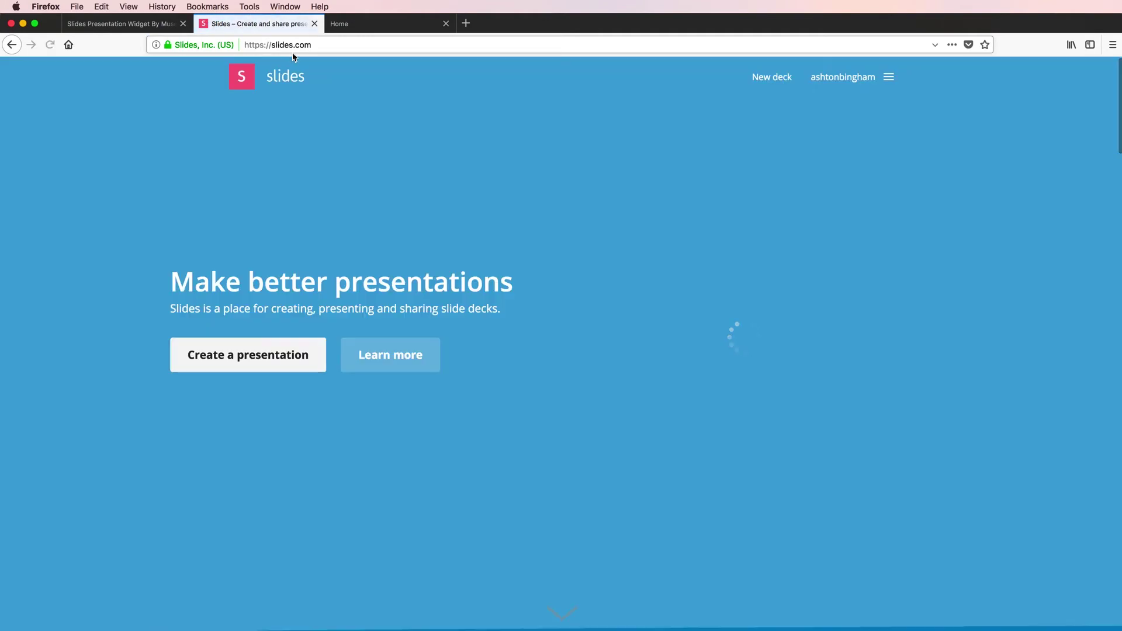
{"action": "scroll", "coordinate": [183, 271], "scroll_direction": "down", "scroll_amount": 15}
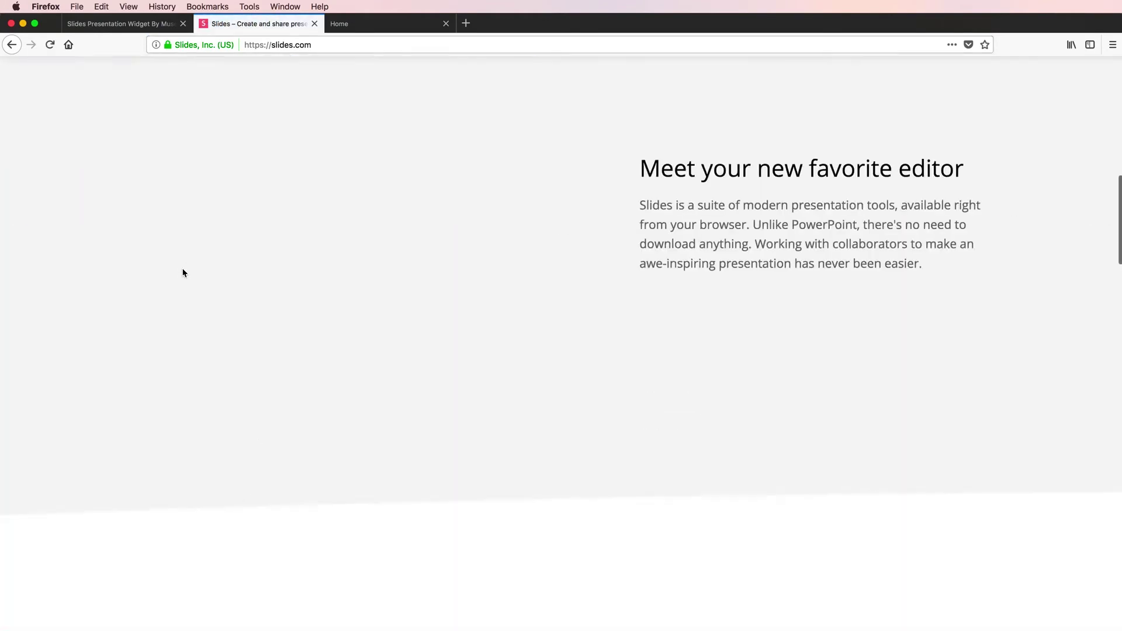
{"action": "scroll", "coordinate": [180, 277], "scroll_direction": "down", "scroll_amount": 20}
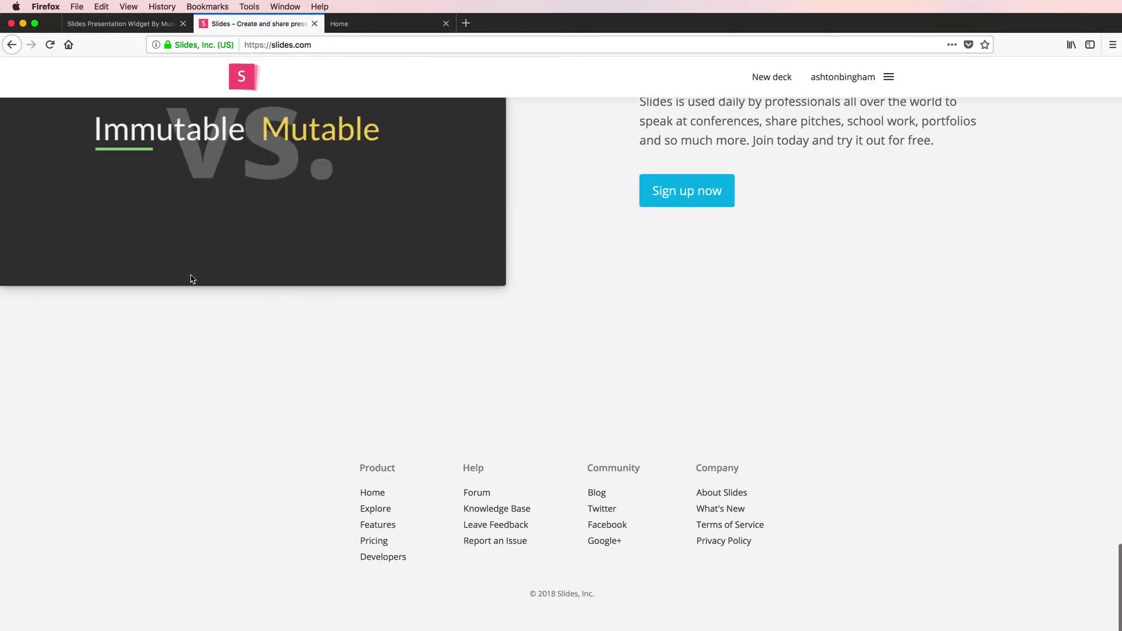
{"action": "left_click", "coordinate": [371, 508]}
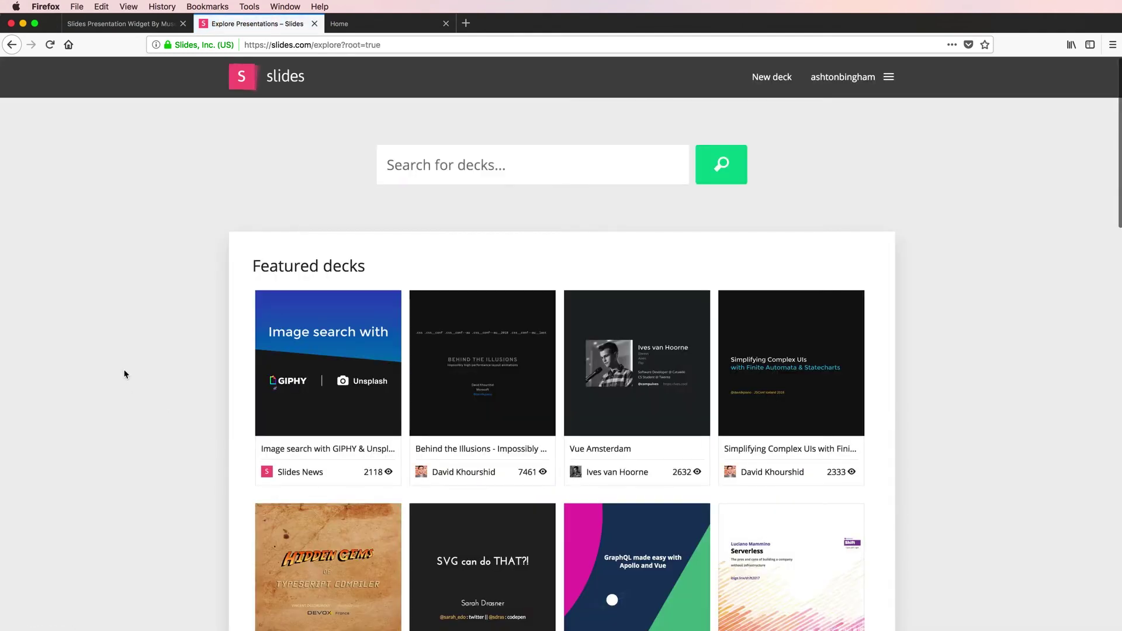
{"action": "scroll", "coordinate": [125, 374], "scroll_direction": "down", "scroll_amount": 3}
{"action": "scroll", "coordinate": [125, 375], "scroll_direction": "down", "scroll_amount": 2}
{"action": "scroll", "coordinate": [125, 375], "scroll_direction": "up", "scroll_amount": 1}
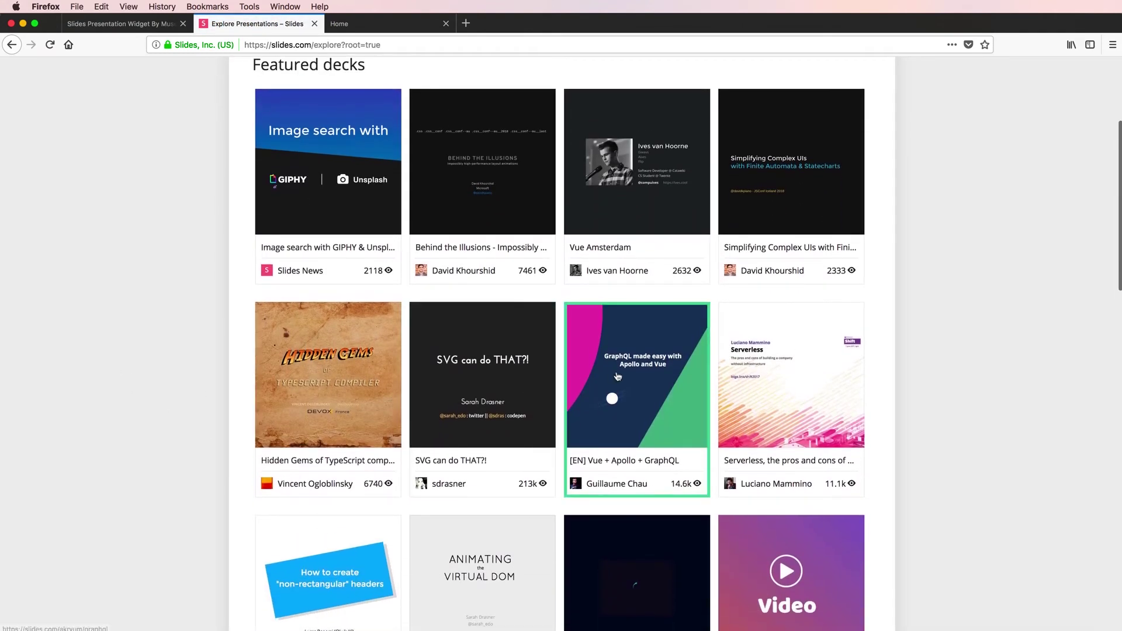
{"action": "left_click", "coordinate": [619, 376]}
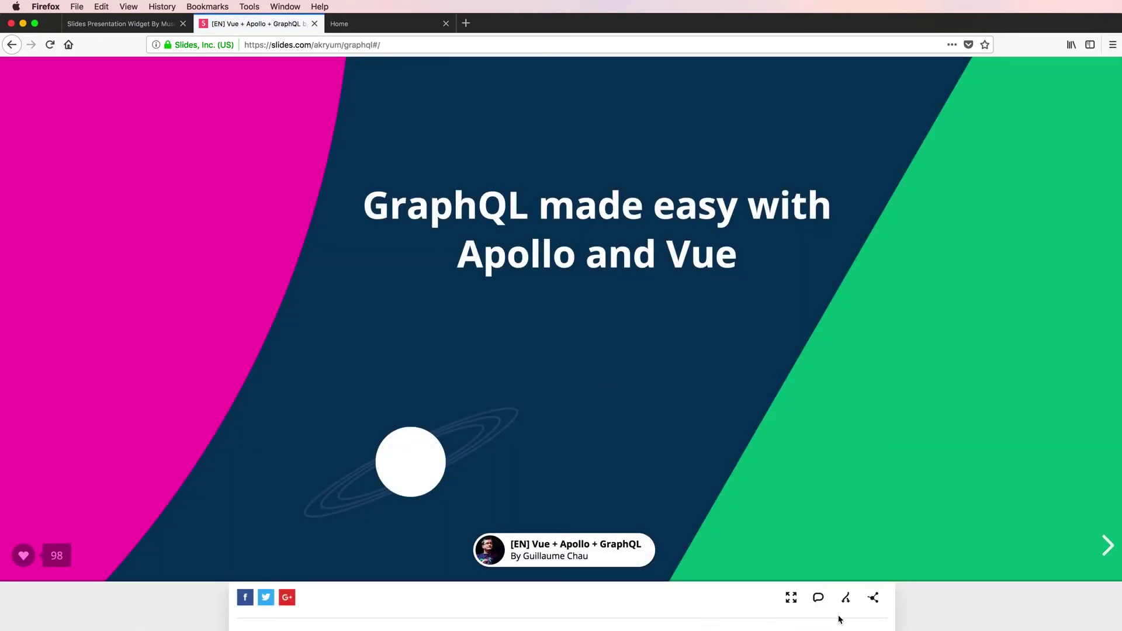
{"action": "left_click", "coordinate": [873, 598]}
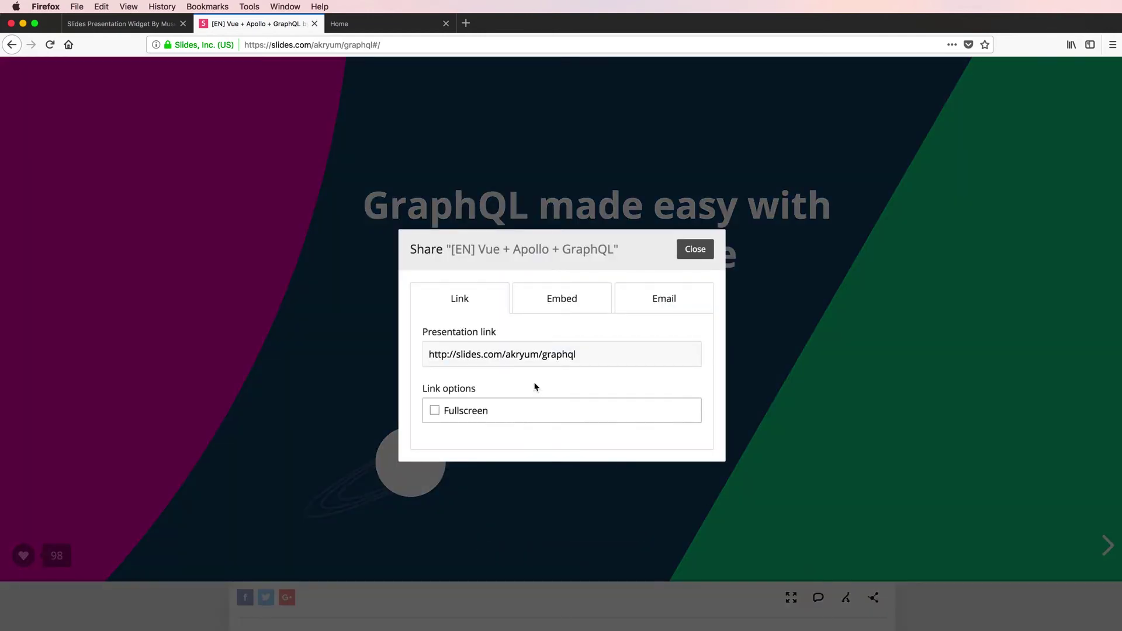
{"action": "left_click", "coordinate": [503, 358]}
{"action": "key", "text": "super+c"}
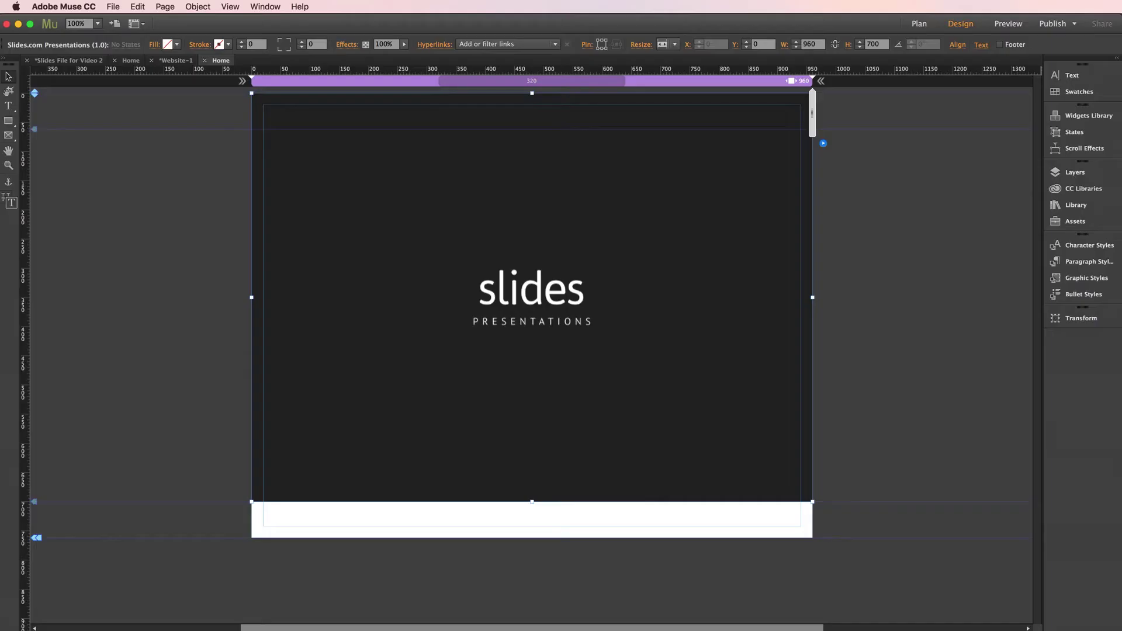
{"action": "left_click", "coordinate": [823, 144]}
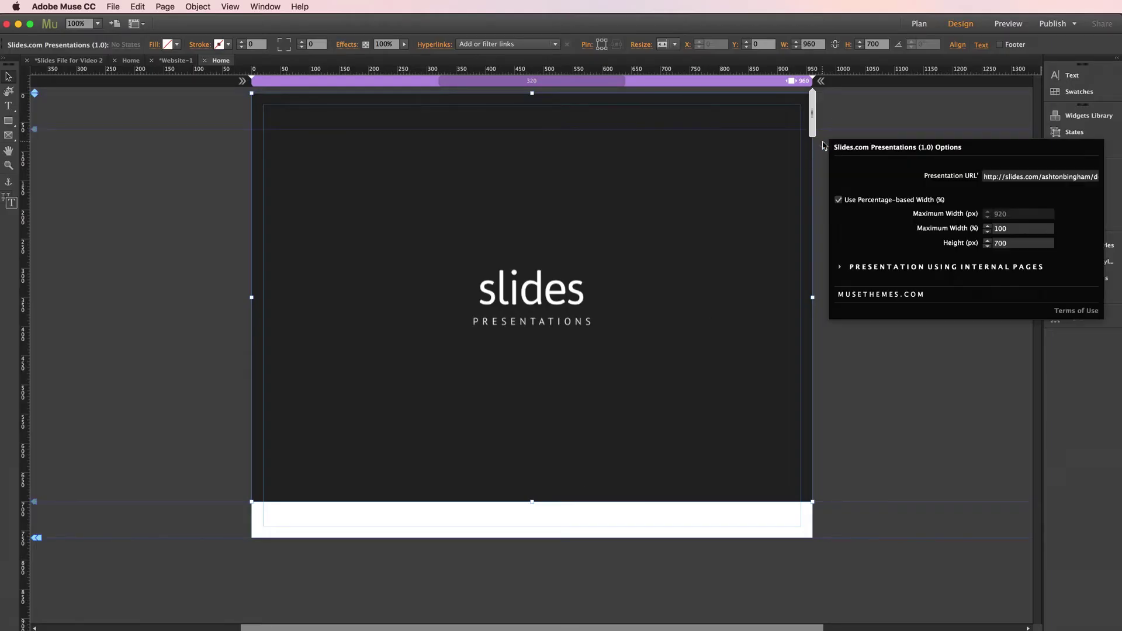
{"action": "left_click", "coordinate": [1006, 177]}
{"action": "key", "text": "super+a"}
{"action": "key", "text": "super+v"}
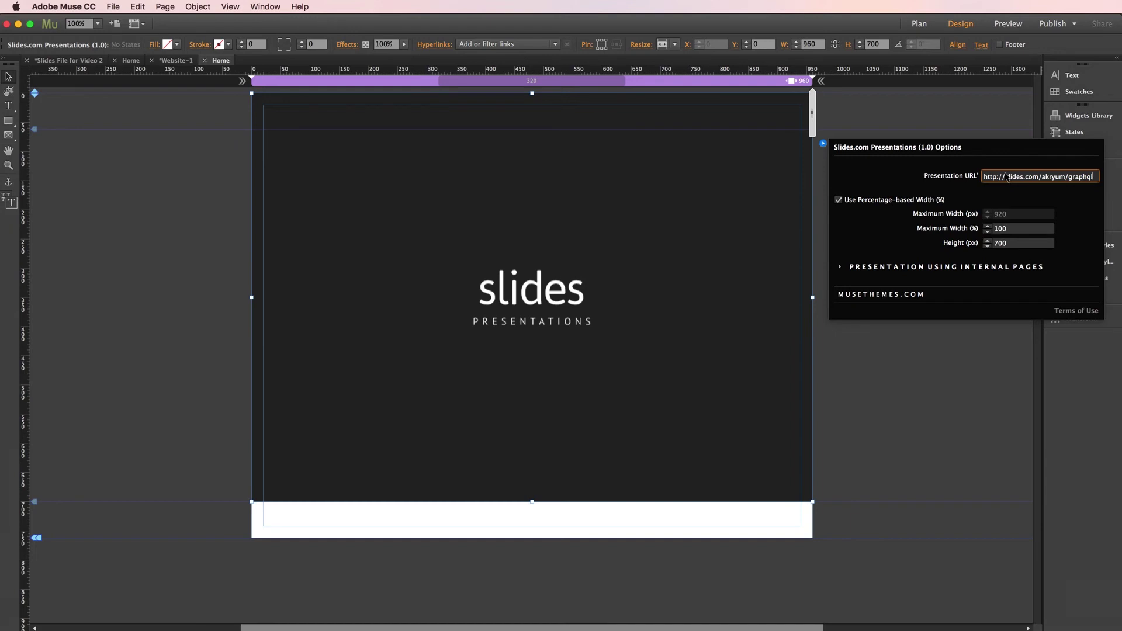
{"action": "type", "text": "/embed"}
{"action": "key", "text": "Return"}
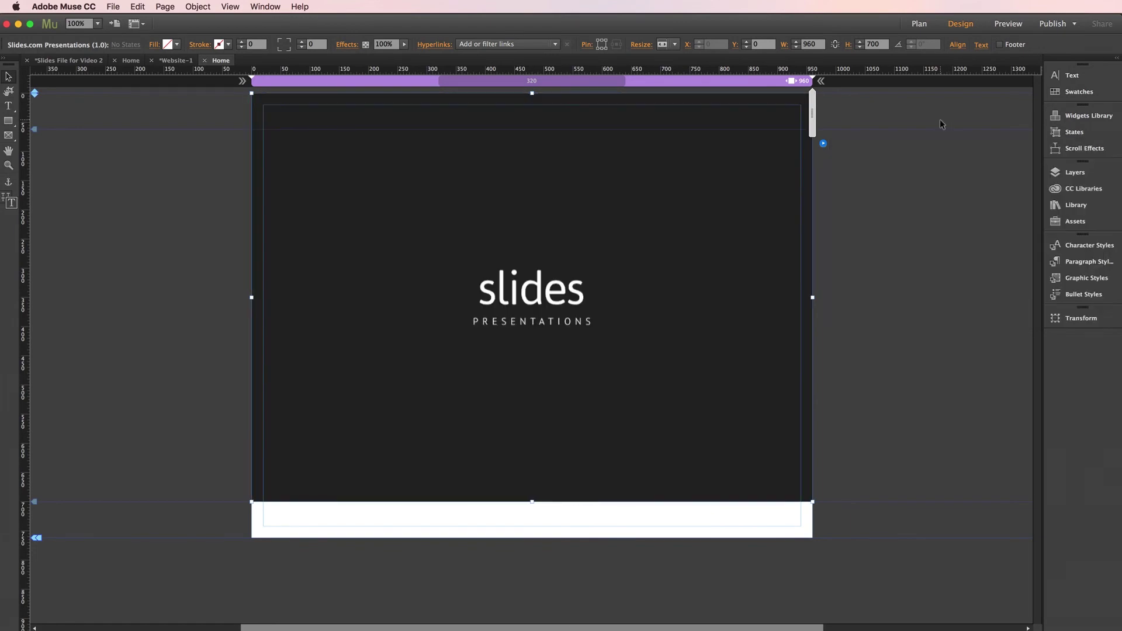
{"action": "left_click", "coordinate": [205, 264]}
{"action": "key", "text": "super+shift+e"}
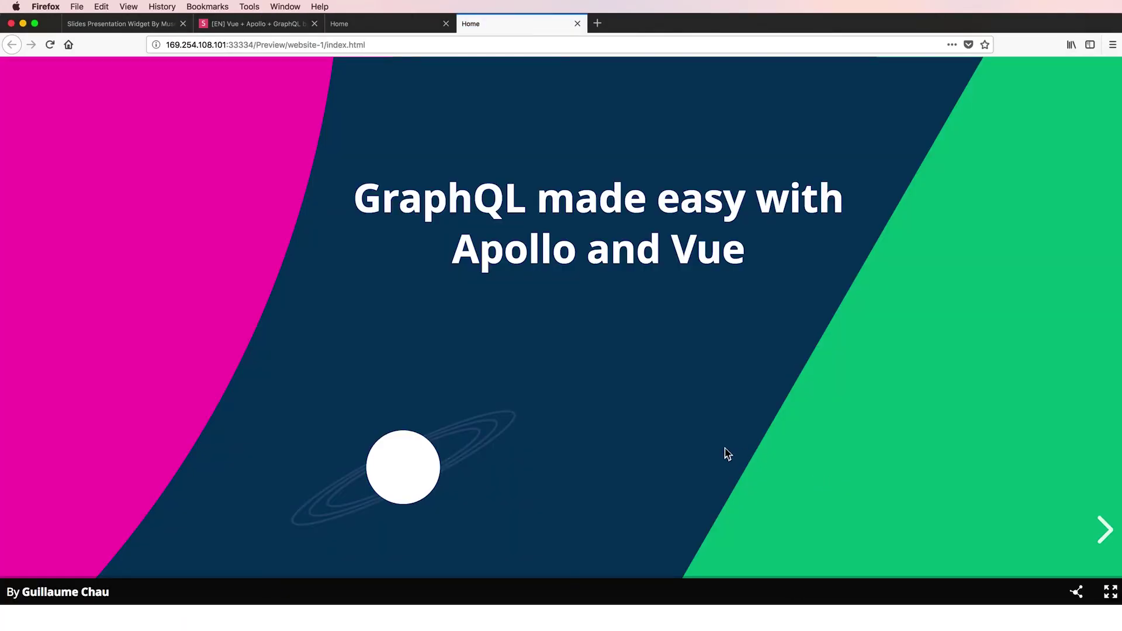
- Advance the embedded deck three slides right and three down to Apollo Optics, then return to Muse
{"action": "left_click", "coordinate": [1106, 528]}
{"action": "left_click", "coordinate": [1106, 529]}
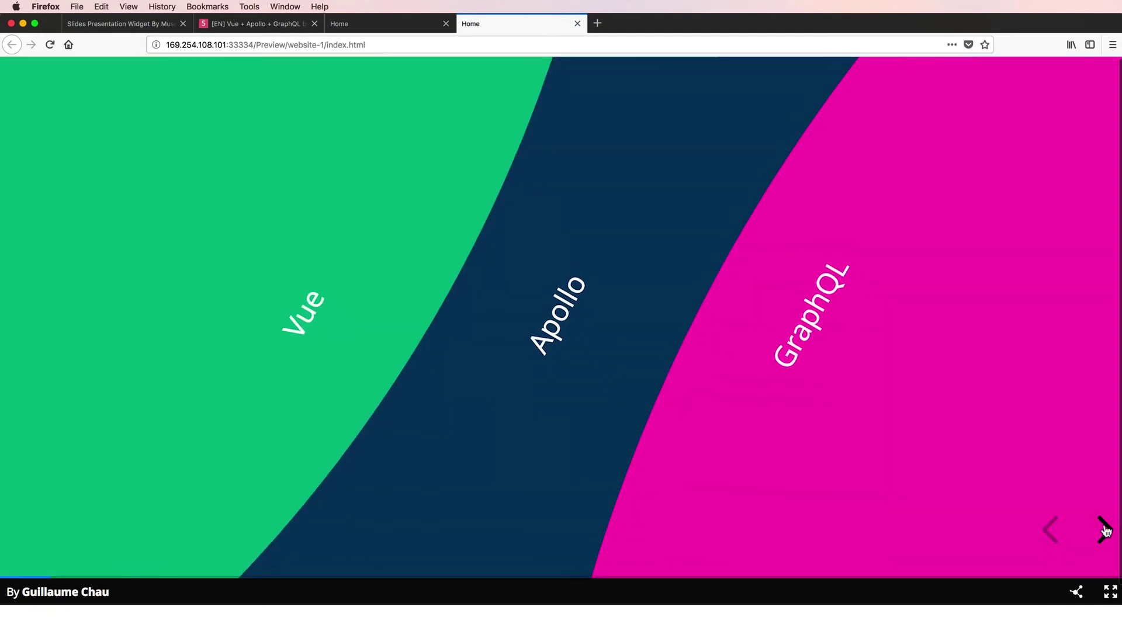
{"action": "left_click", "coordinate": [1105, 528]}
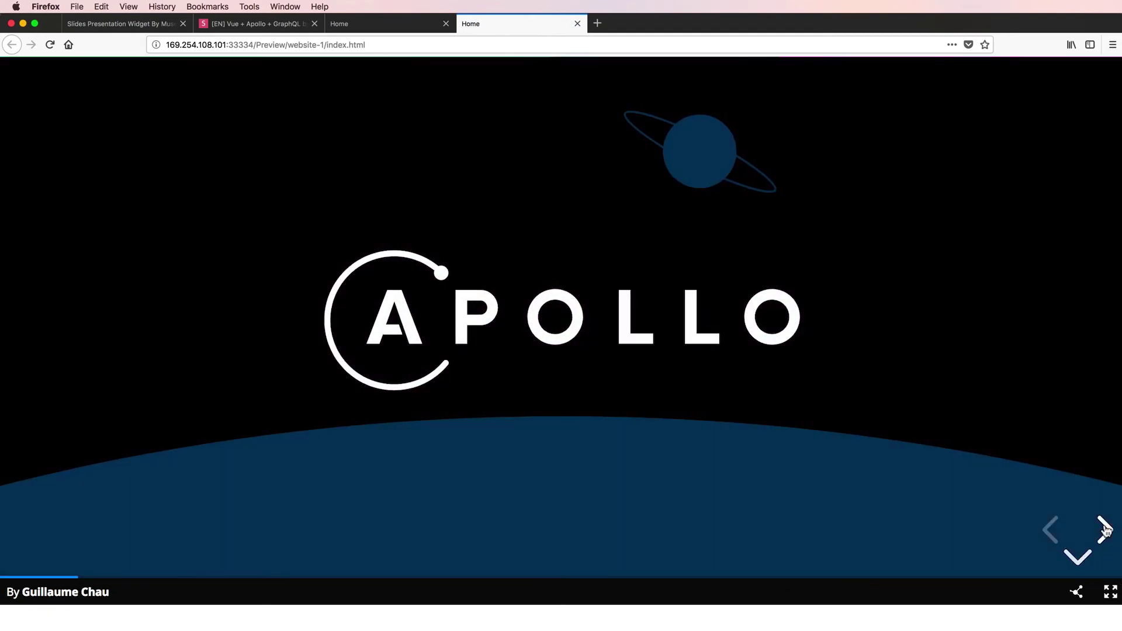
{"action": "left_click", "coordinate": [1081, 560]}
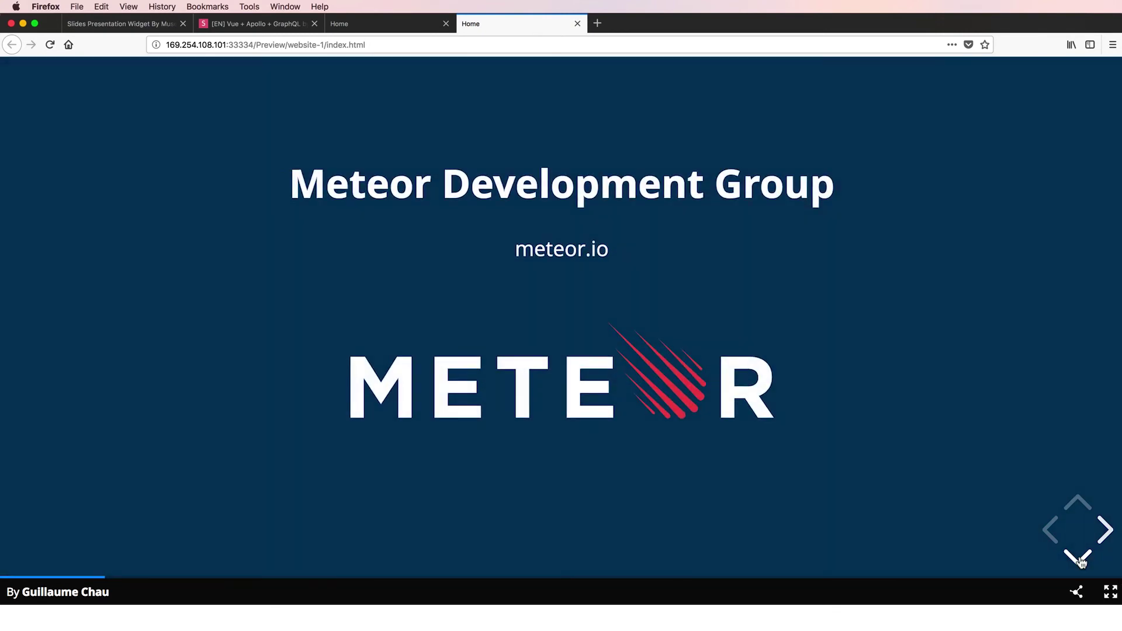
{"action": "left_click", "coordinate": [1078, 560]}
{"action": "left_click", "coordinate": [1078, 560]}
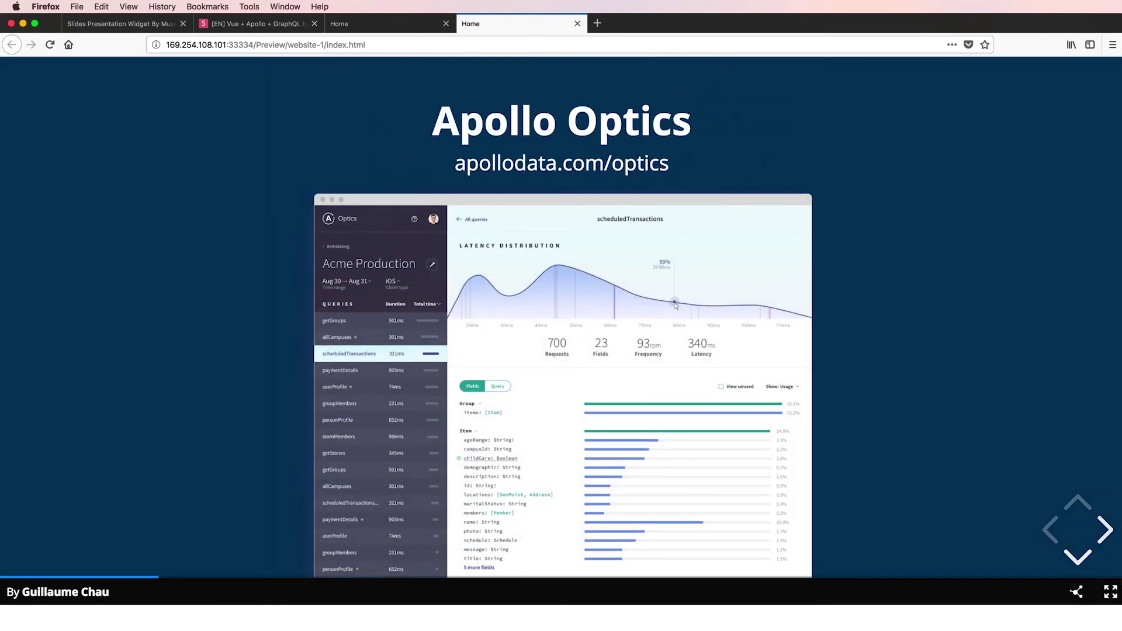
{"action": "key", "text": "super+Tab"}
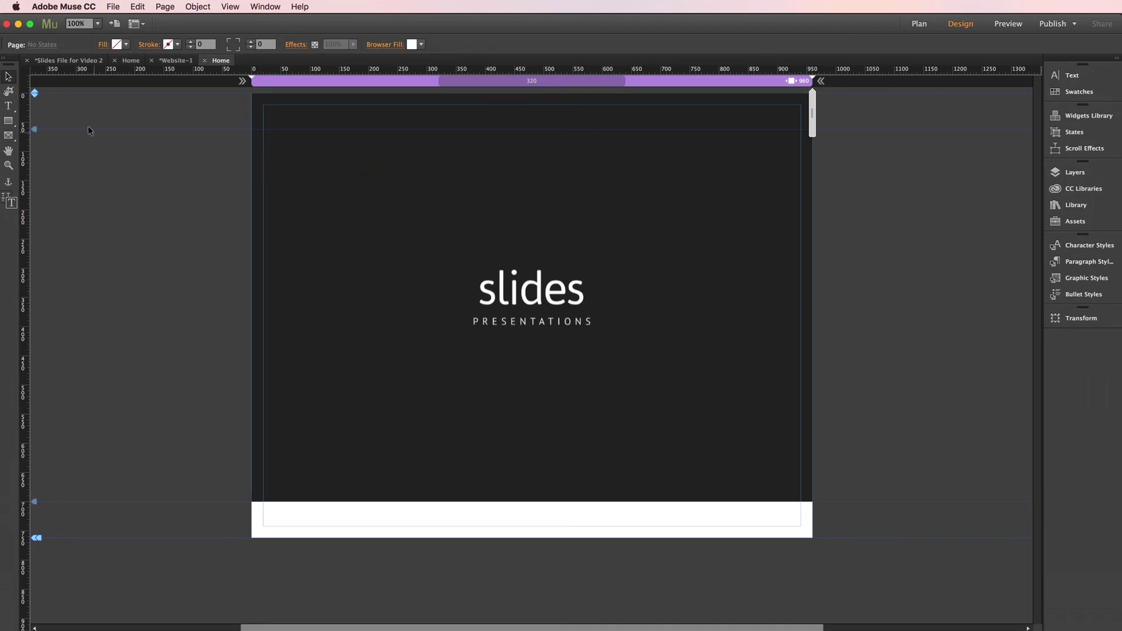
- Switch to the Slides File for Video 2 document and go to its Home page
{"action": "left_click", "coordinate": [68, 62]}
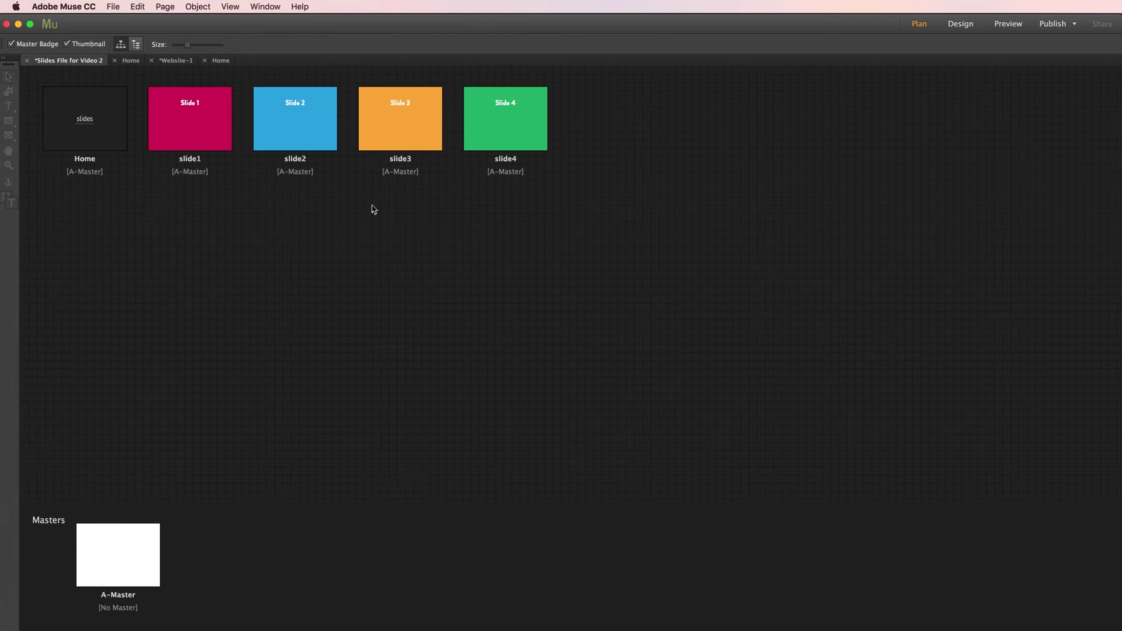
{"action": "mouse_move", "coordinate": [82, 121]}
{"action": "double_click", "coordinate": [105, 122]}
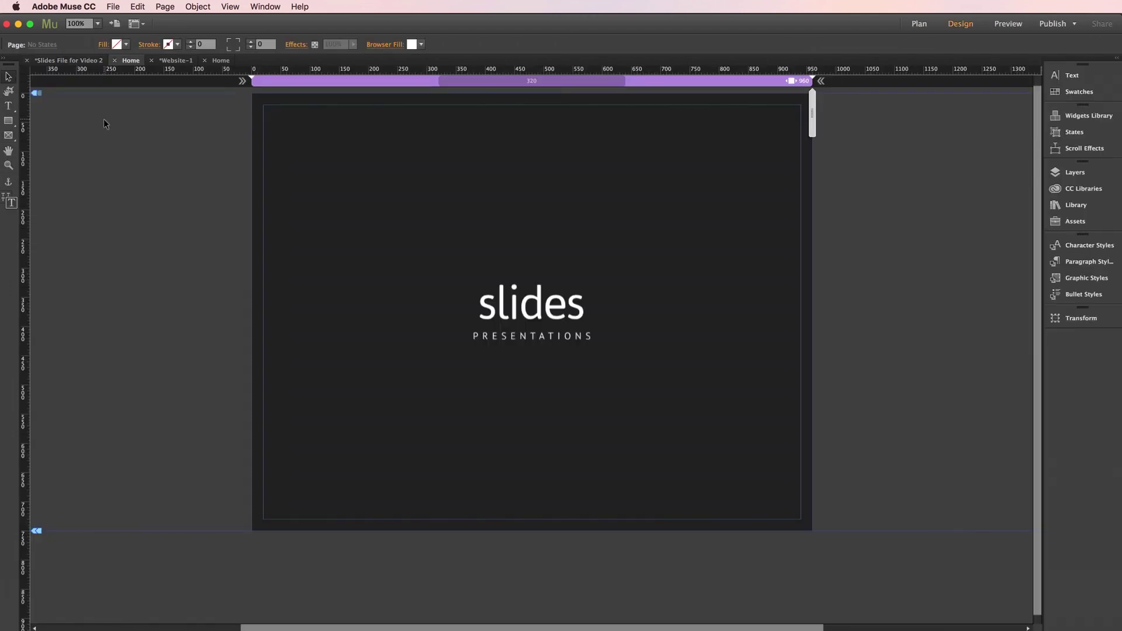
{"action": "left_click", "coordinate": [775, 208]}
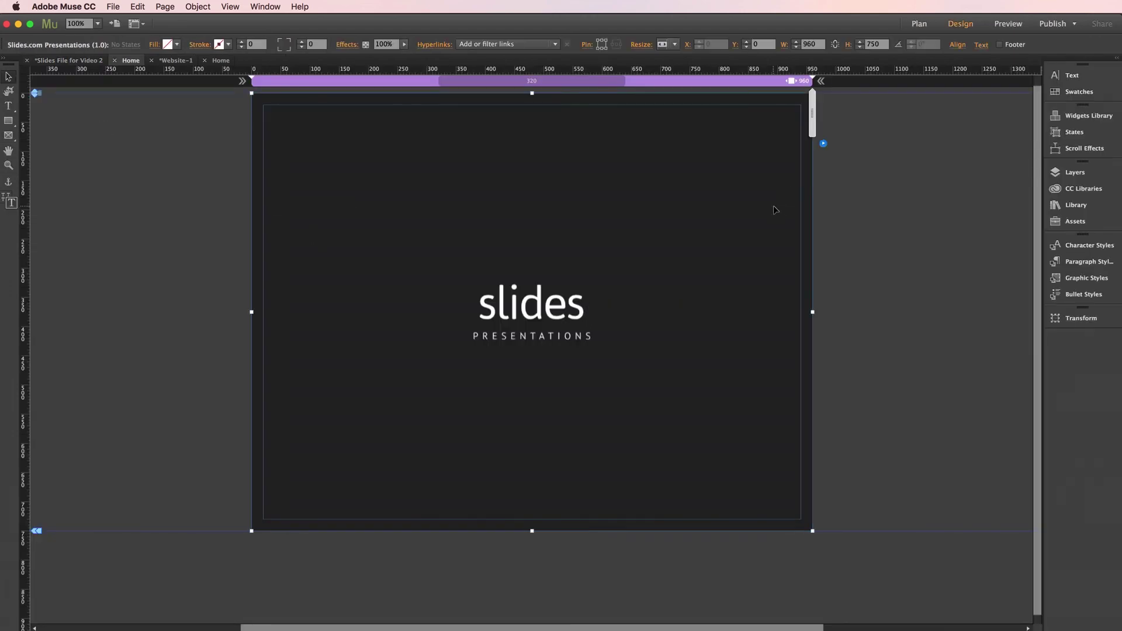
{"action": "left_click", "coordinate": [823, 143]}
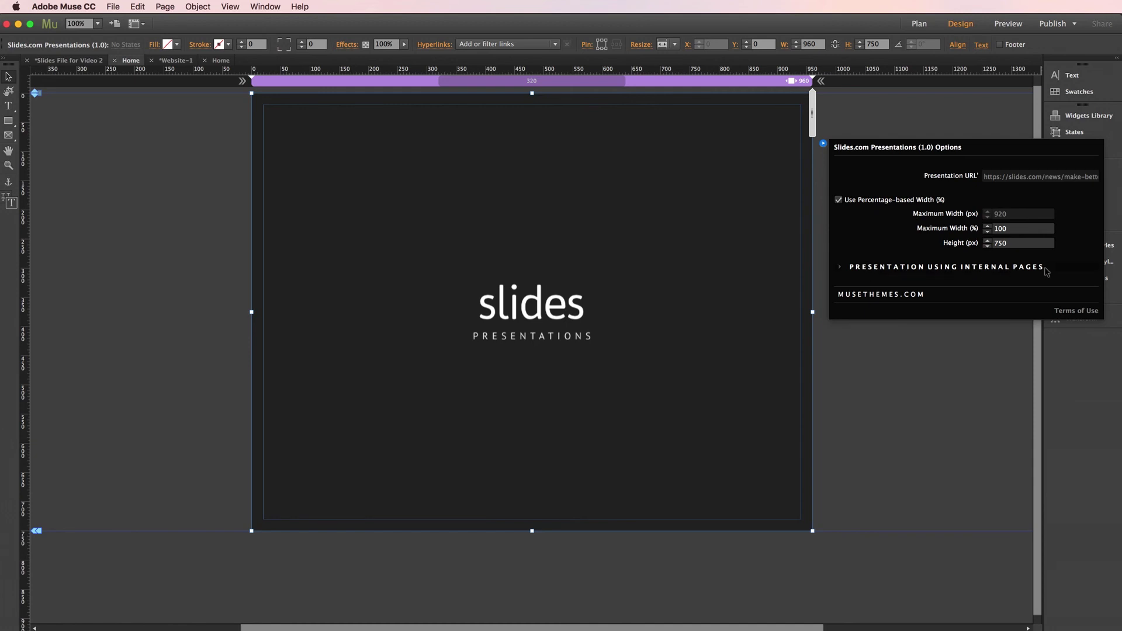
{"action": "left_click", "coordinate": [878, 267]}
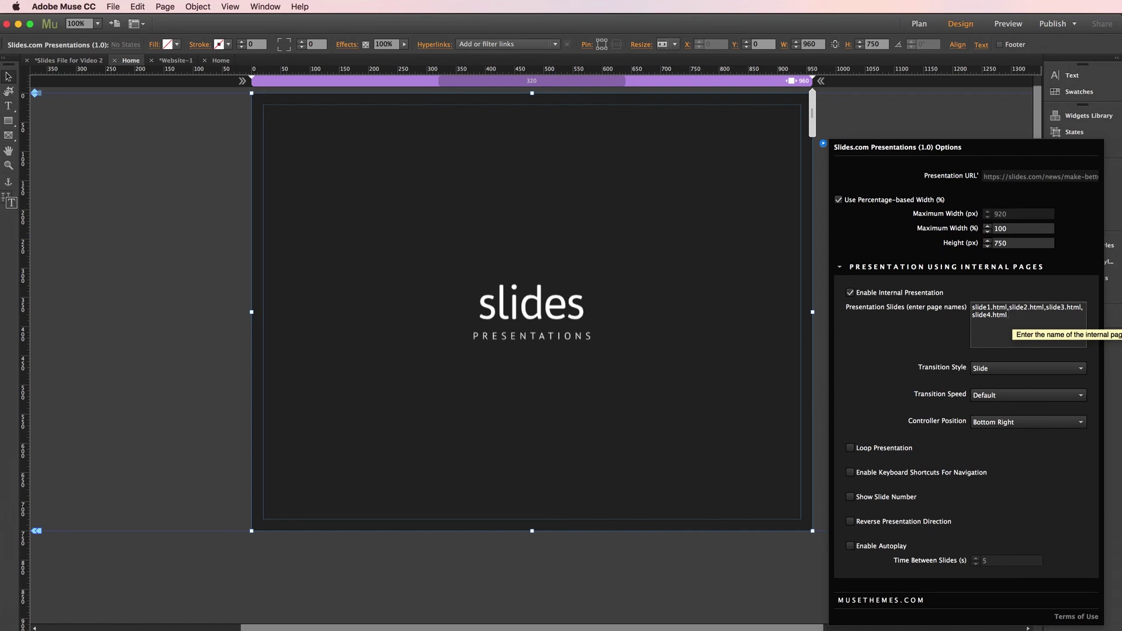
- Close the widget options and return to the site plan's page thumbnails
{"action": "left_click", "coordinate": [873, 97]}
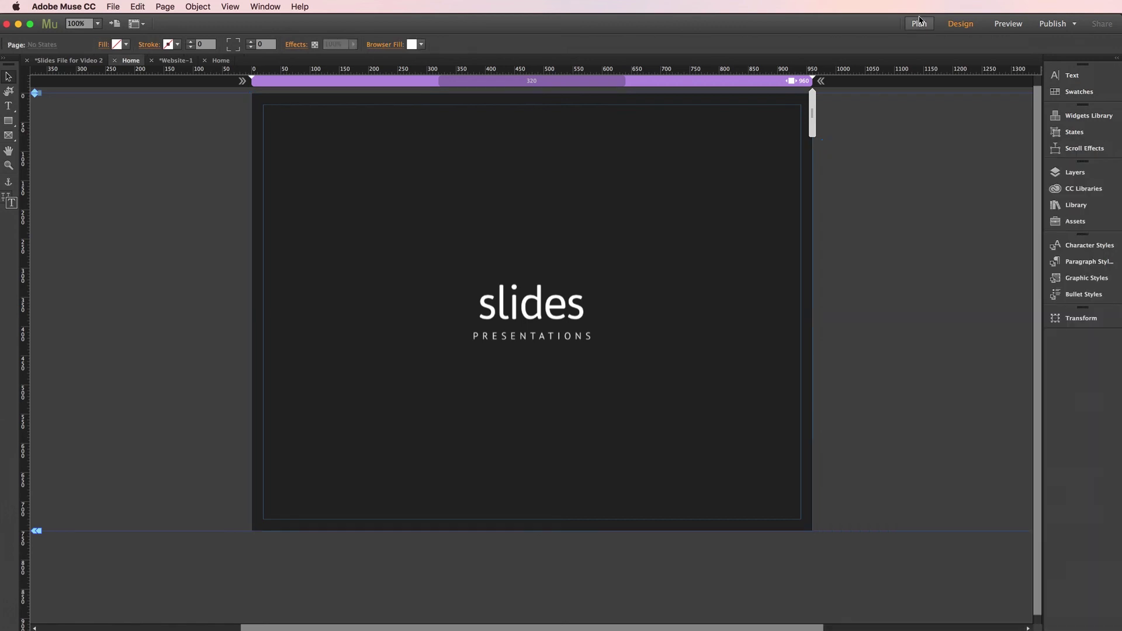
{"action": "left_click", "coordinate": [919, 22]}
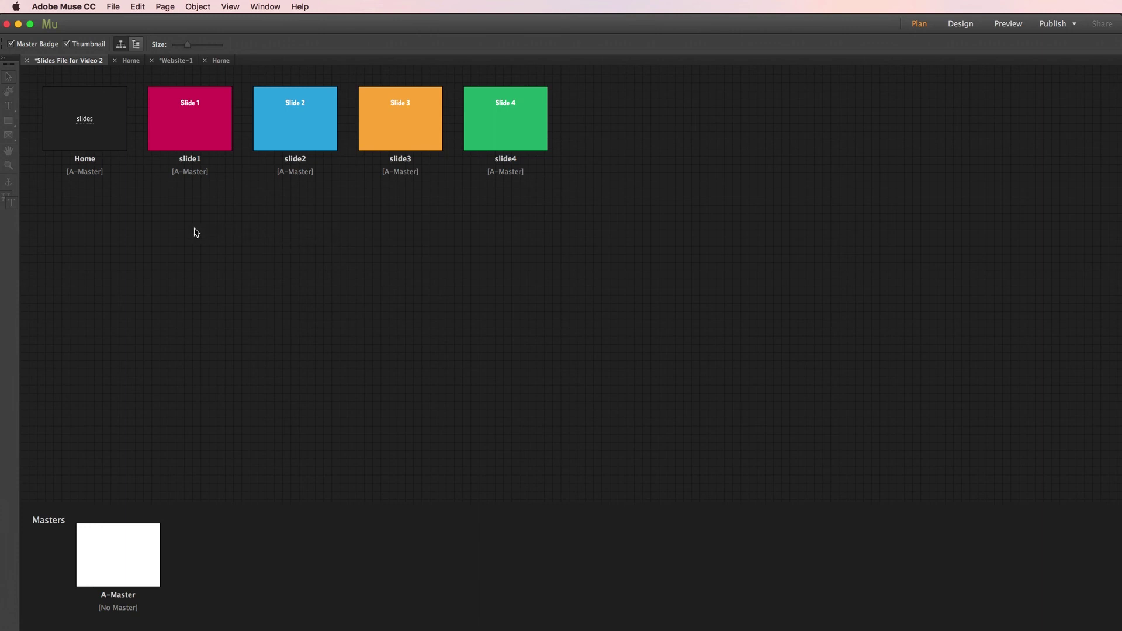
- Open the Home page and expand its slides widget's Internal Pages options
{"action": "double_click", "coordinate": [100, 139]}
{"action": "left_click", "coordinate": [808, 145]}
{"action": "left_click", "coordinate": [824, 145]}
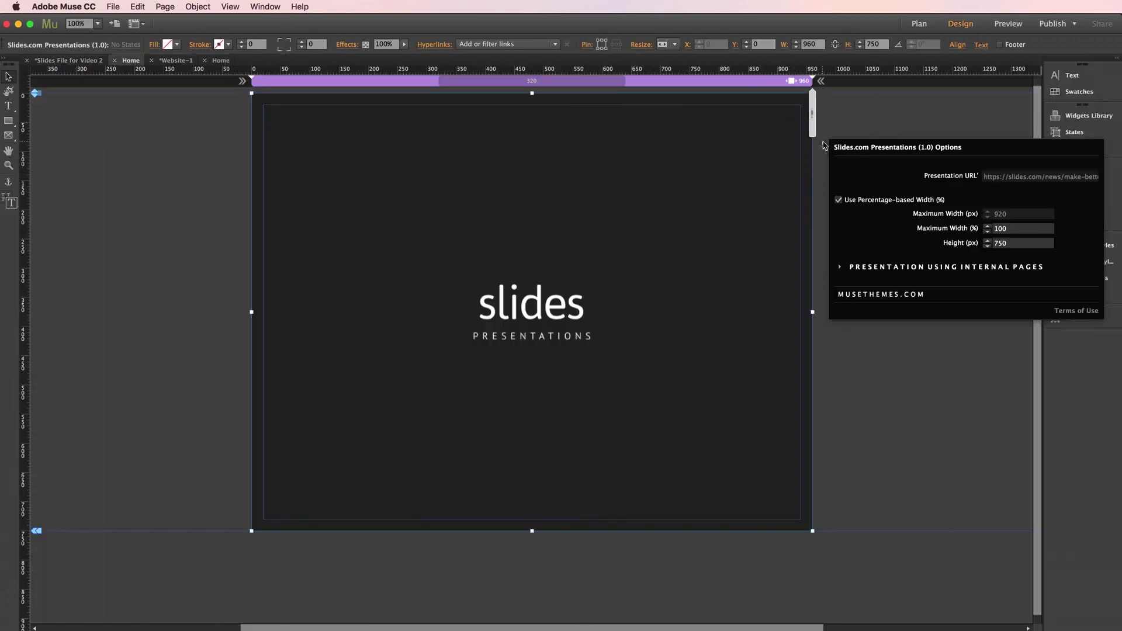
{"action": "left_click", "coordinate": [907, 267]}
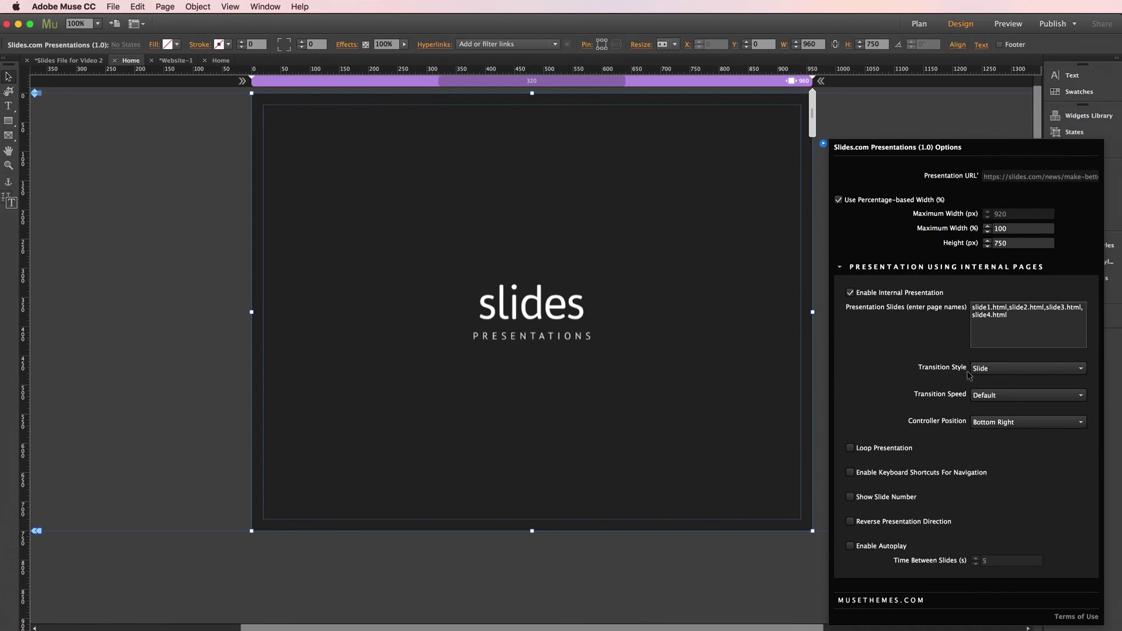
- Keep Slide transition, Default speed and Bottom Right controller position, then close the options
{"action": "left_click", "coordinate": [997, 371]}
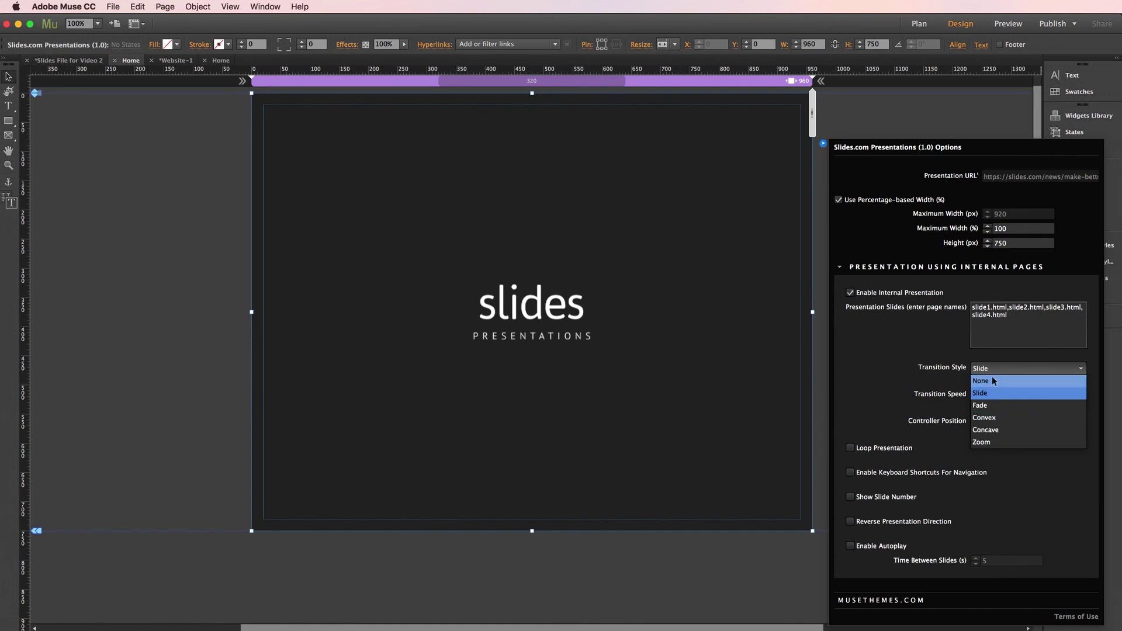
{"action": "left_click", "coordinate": [991, 358]}
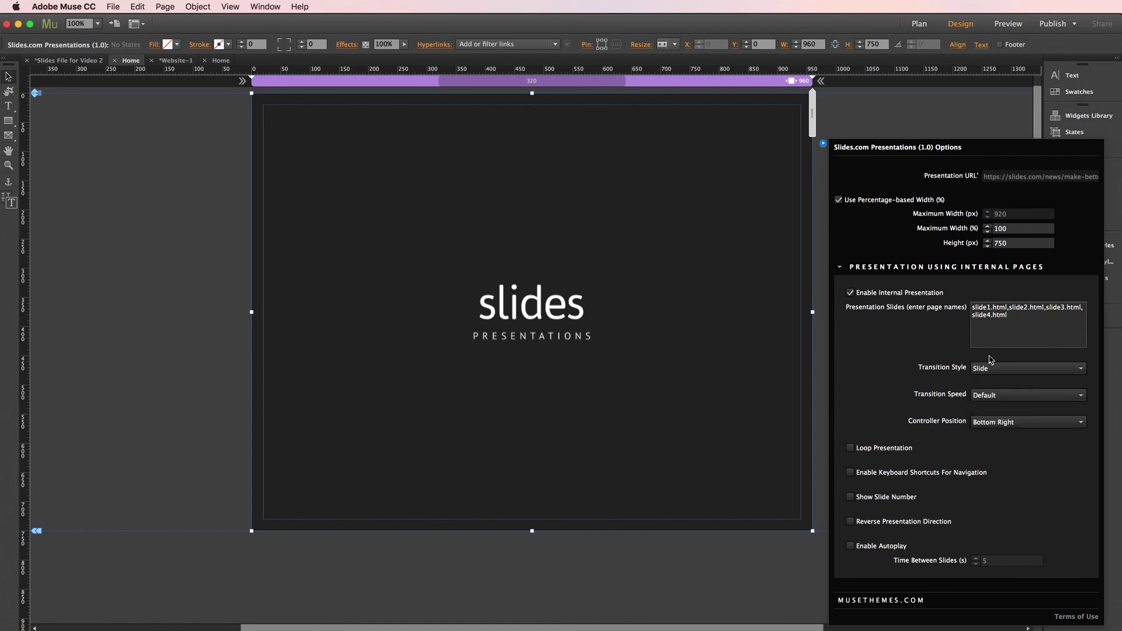
{"action": "left_click", "coordinate": [987, 397]}
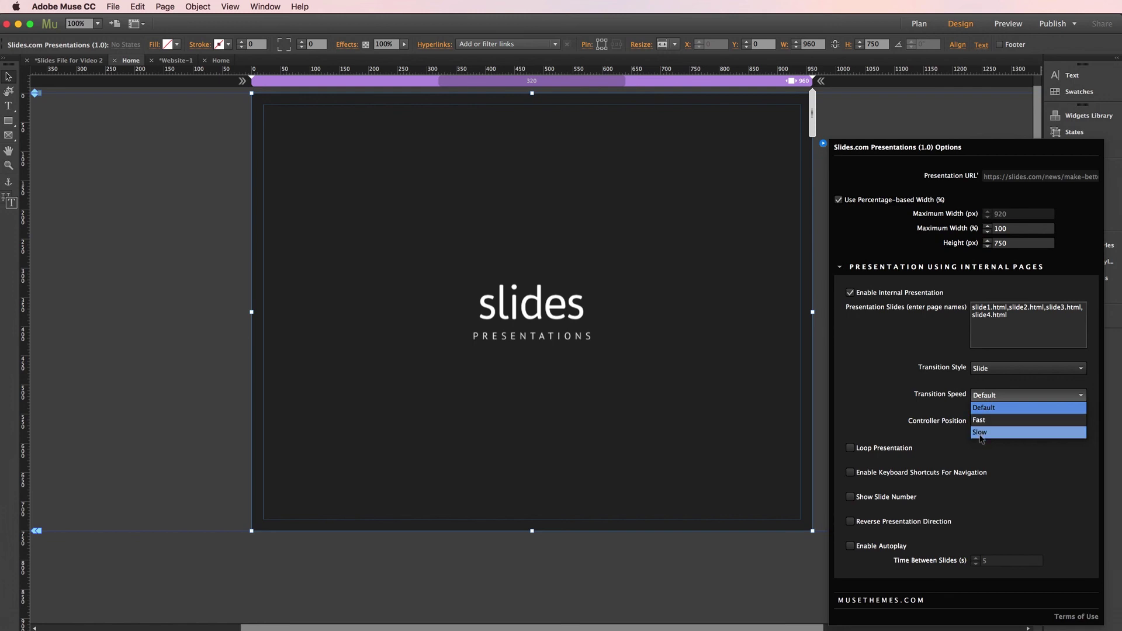
{"action": "left_click", "coordinate": [937, 409]}
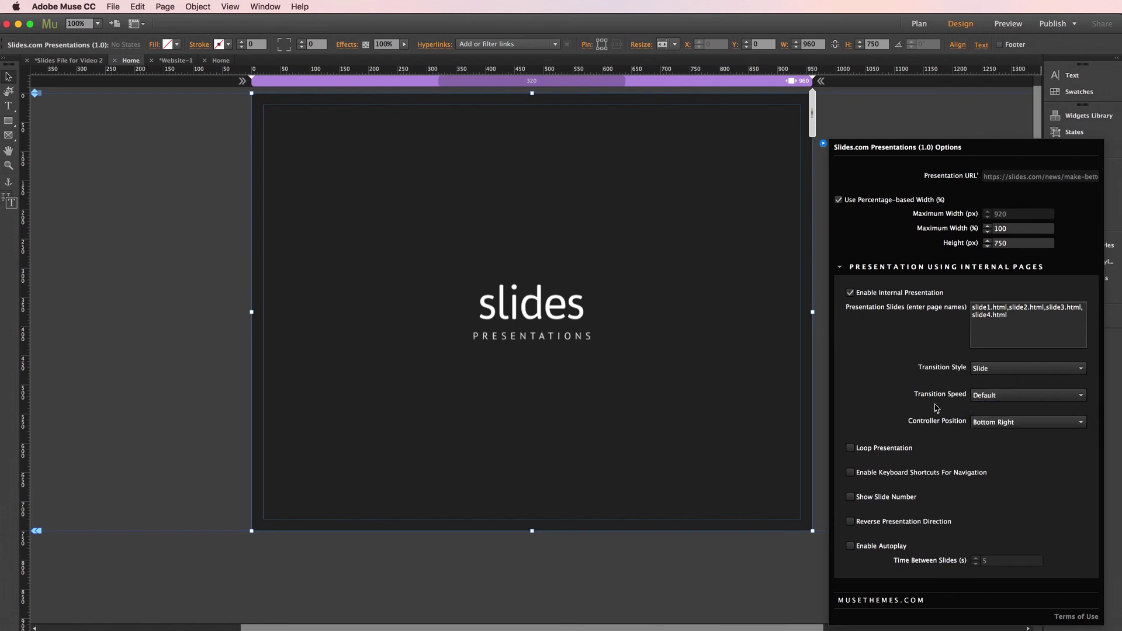
{"action": "left_click", "coordinate": [1028, 422]}
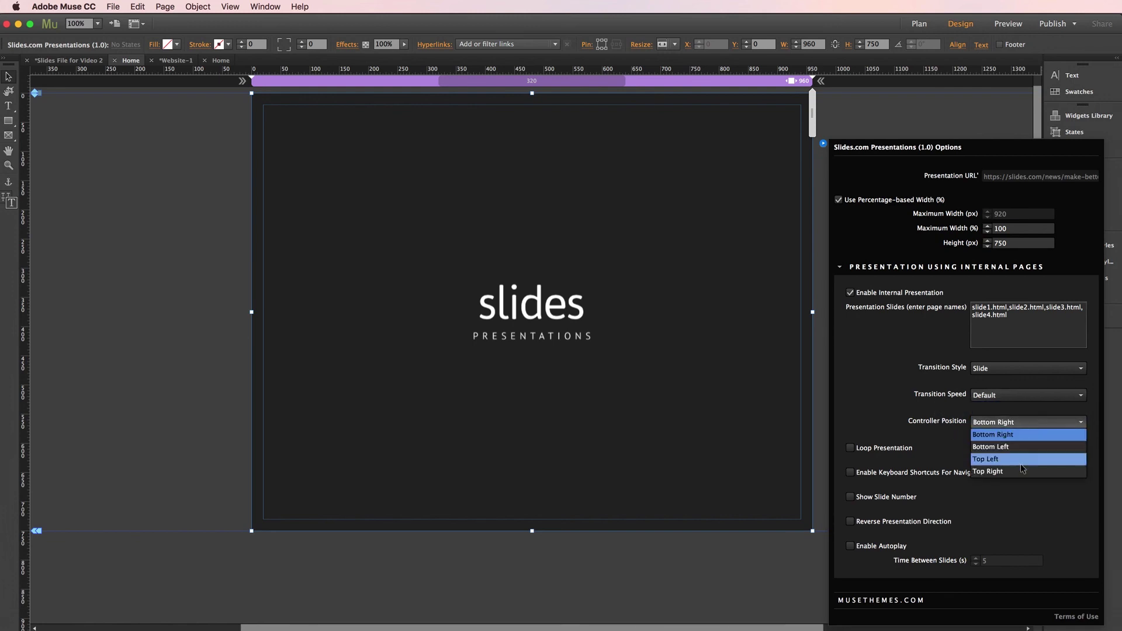
{"action": "left_click", "coordinate": [959, 418]}
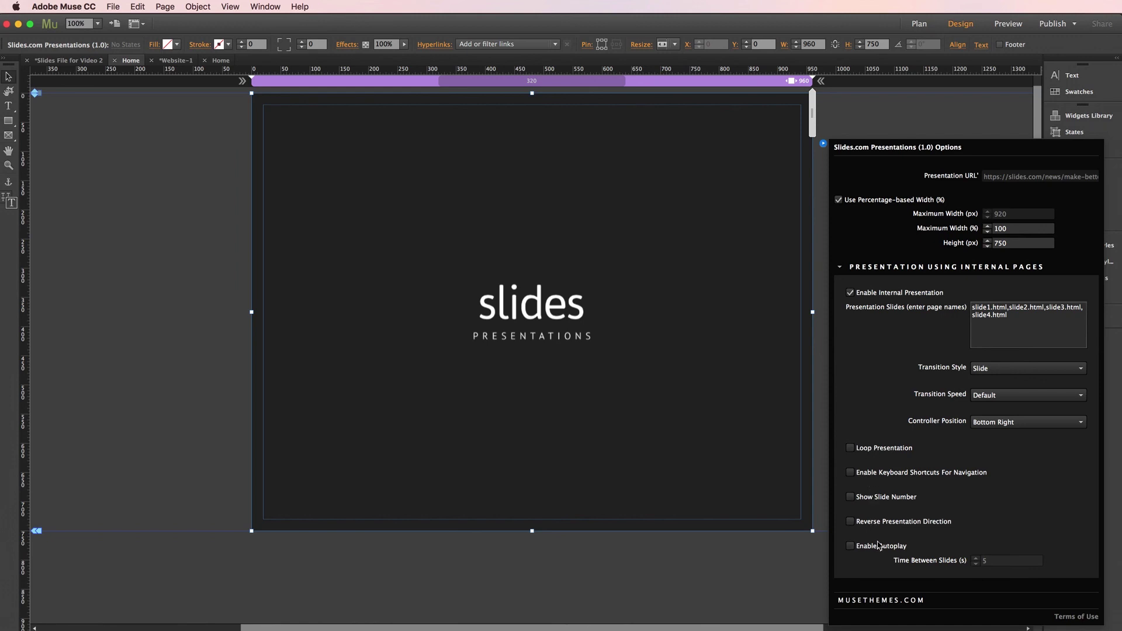
{"action": "left_click", "coordinate": [193, 338]}
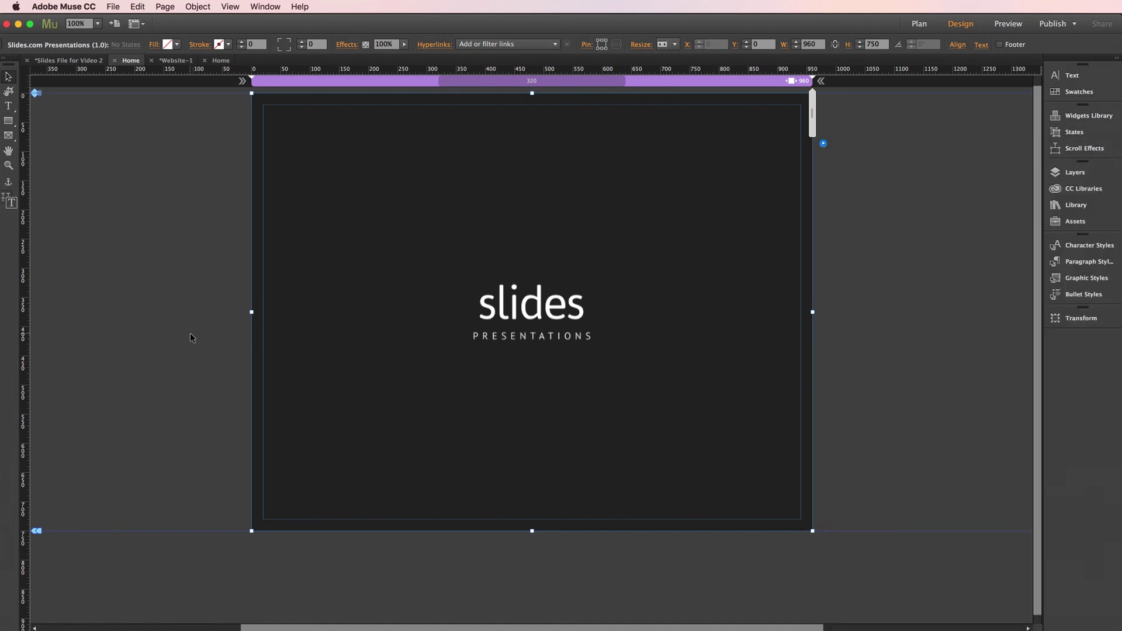
- Preview the whole site in Firefox with File > Preview Site in Browser
{"action": "left_click", "coordinate": [114, 6]}
{"action": "left_click", "coordinate": [162, 206]}
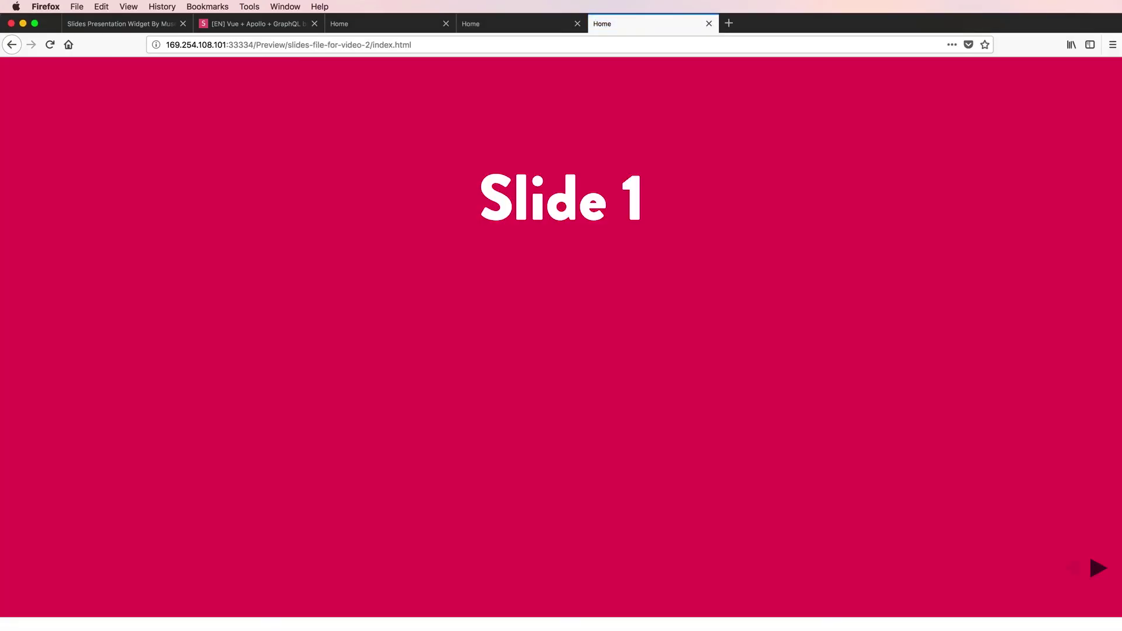